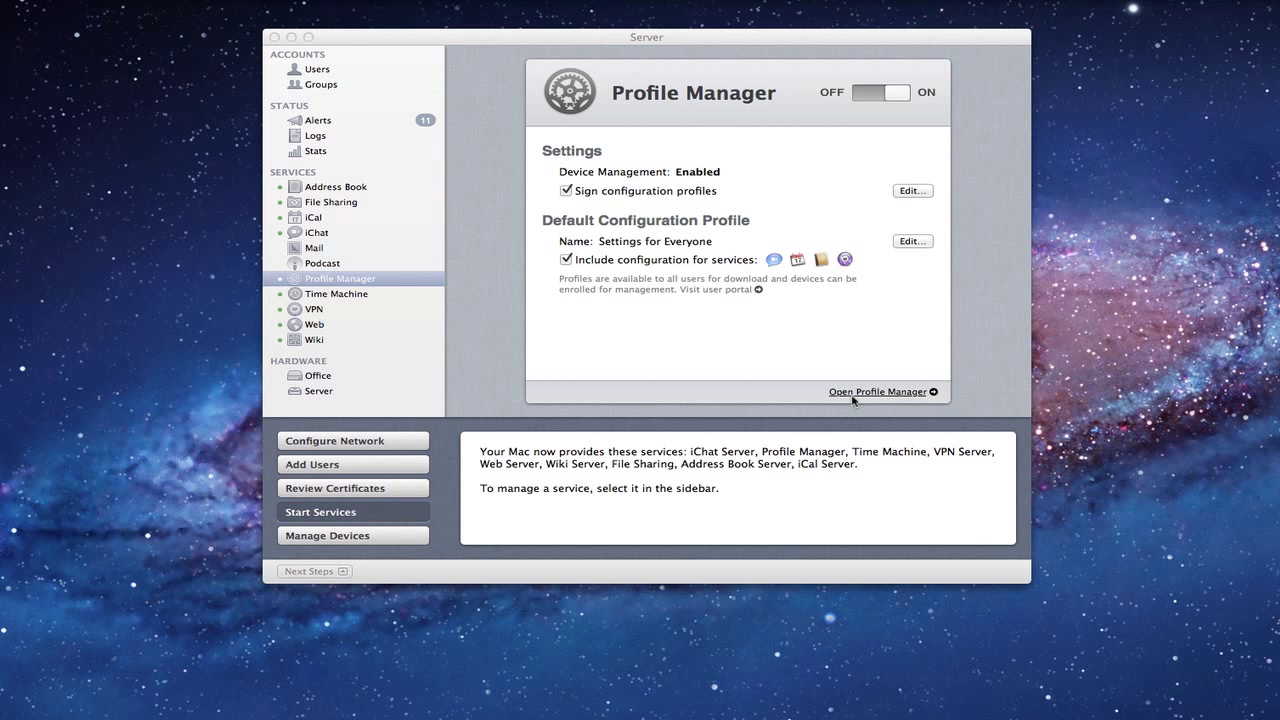
- Open Profile Manager and view the Everyone group's Settings for Everyone profile and its five payloads
{"action": "left_click", "coordinate": [932, 394]}
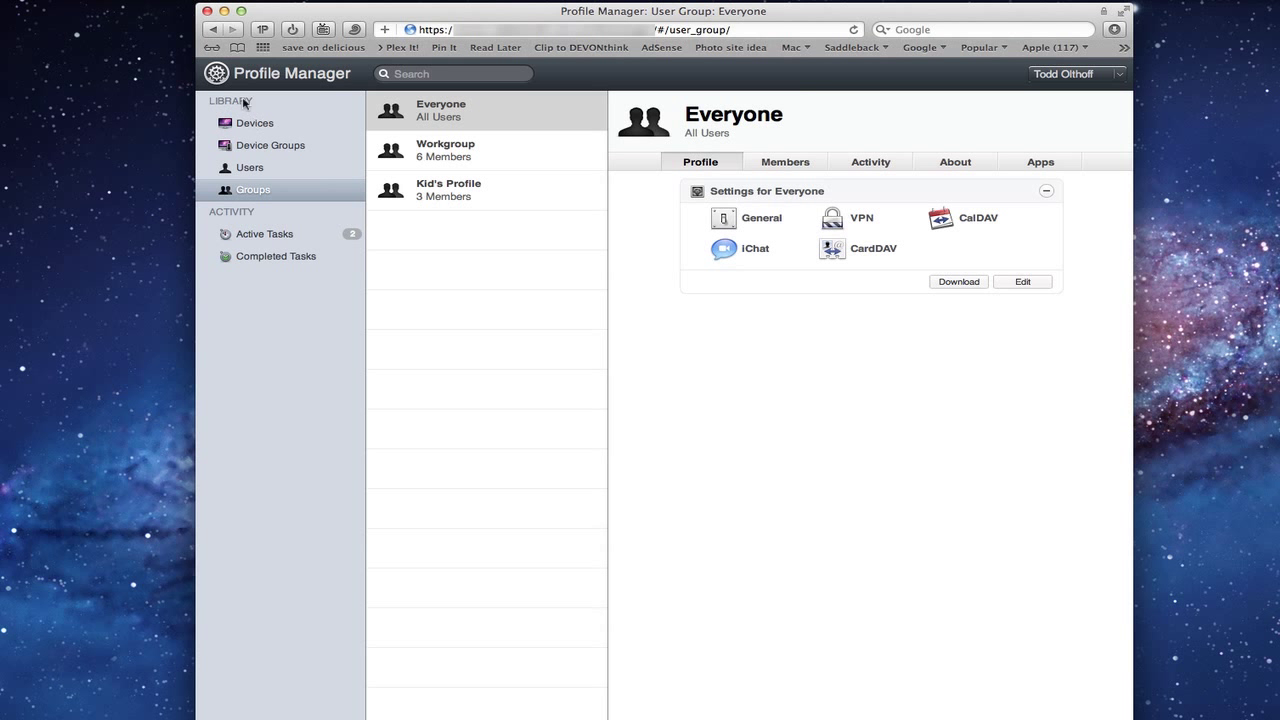
- Minimize the Profile Manager window to reveal Safari showing the Apple home page
{"action": "left_click", "coordinate": [224, 11]}
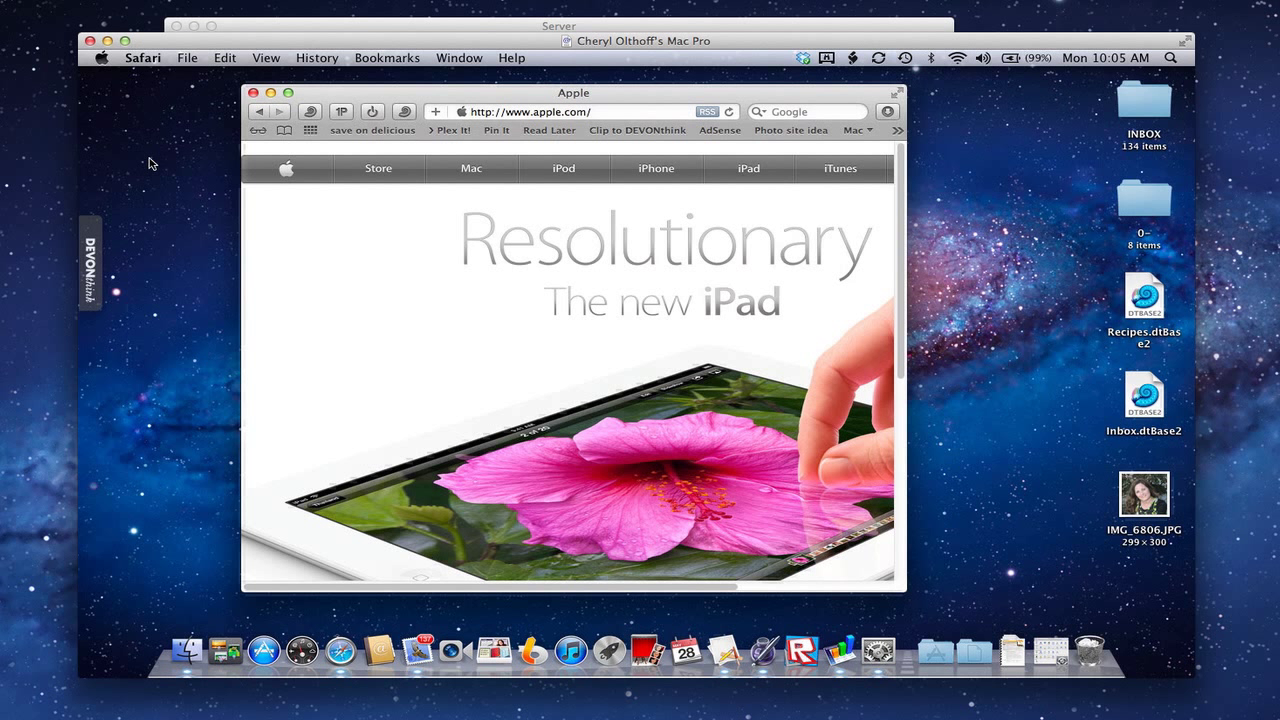
- Load the server's webmail user portal in Safari and log in with the user's name and password
{"action": "left_click", "coordinate": [463, 111]}
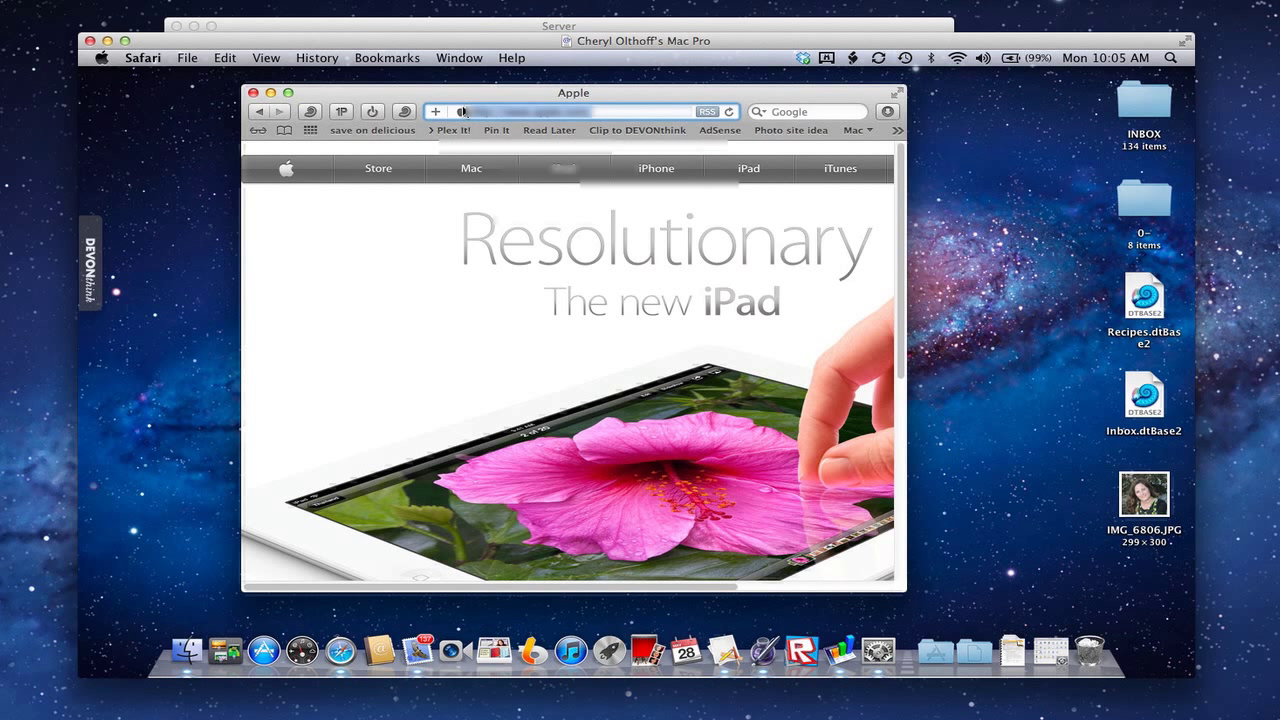
{"action": "type", "text": "server"}
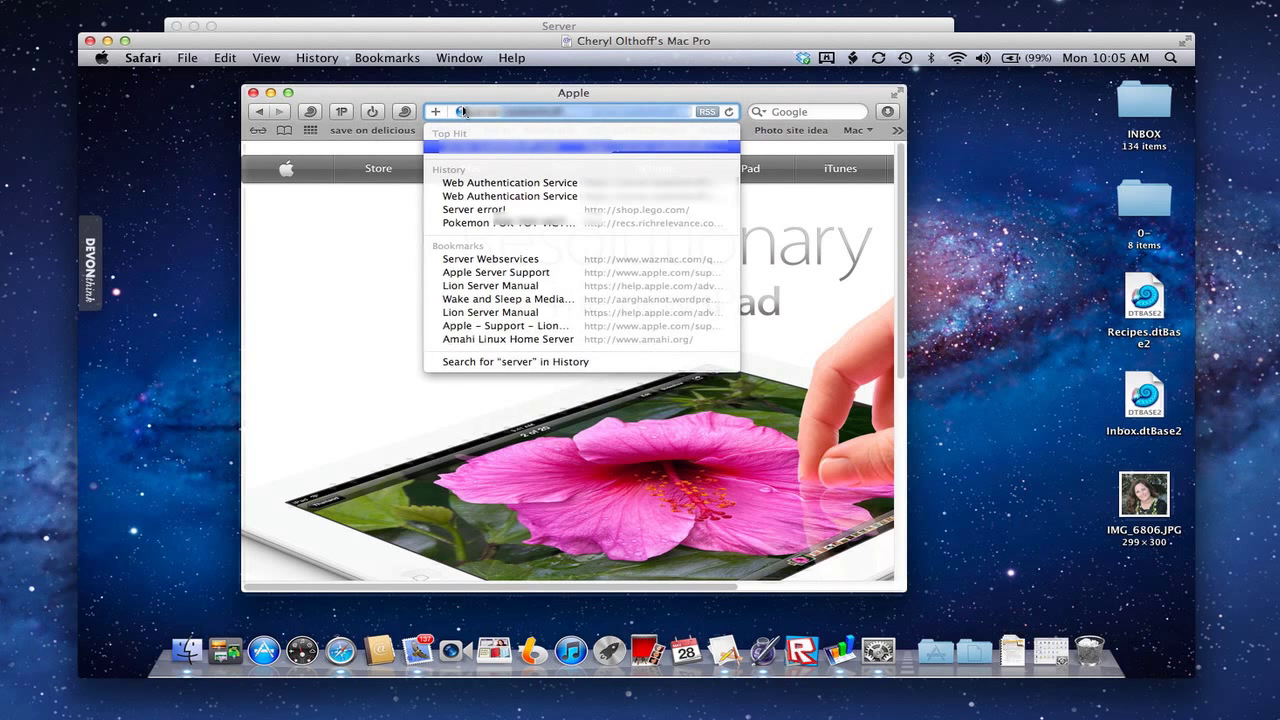
{"action": "type", "text": ".olthoff.com"}
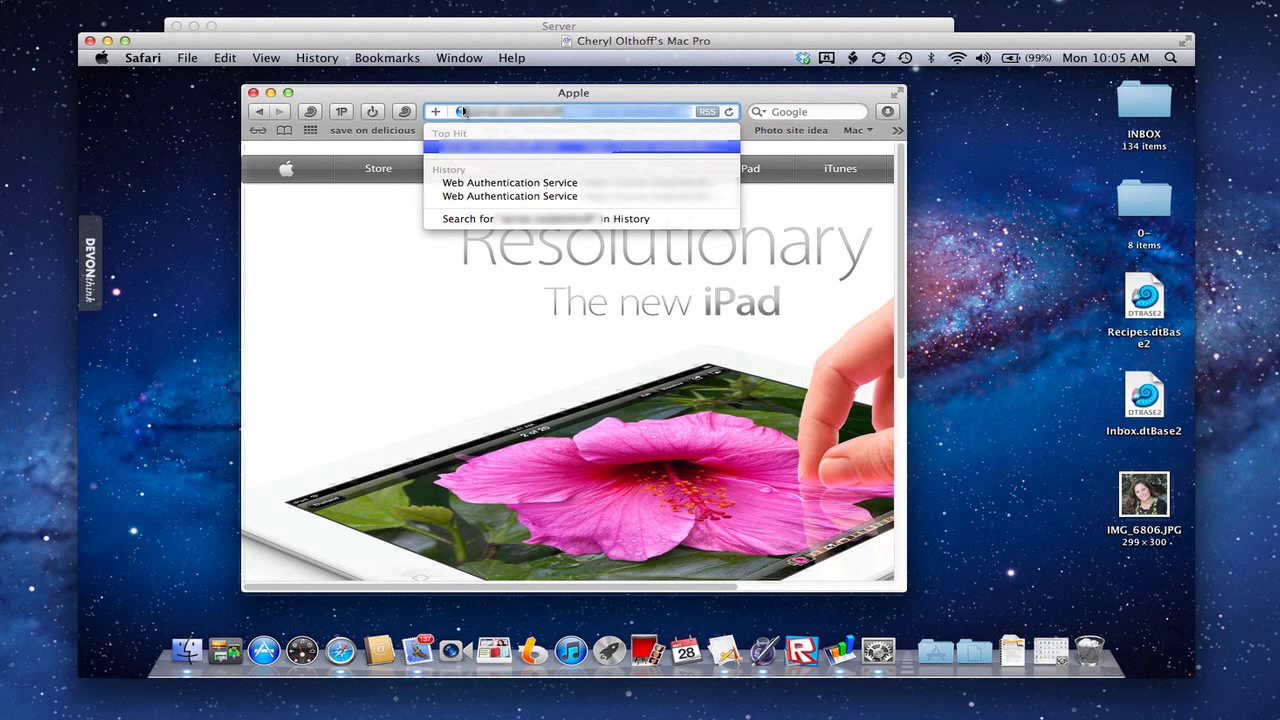
{"action": "type", "text": ".com/"}
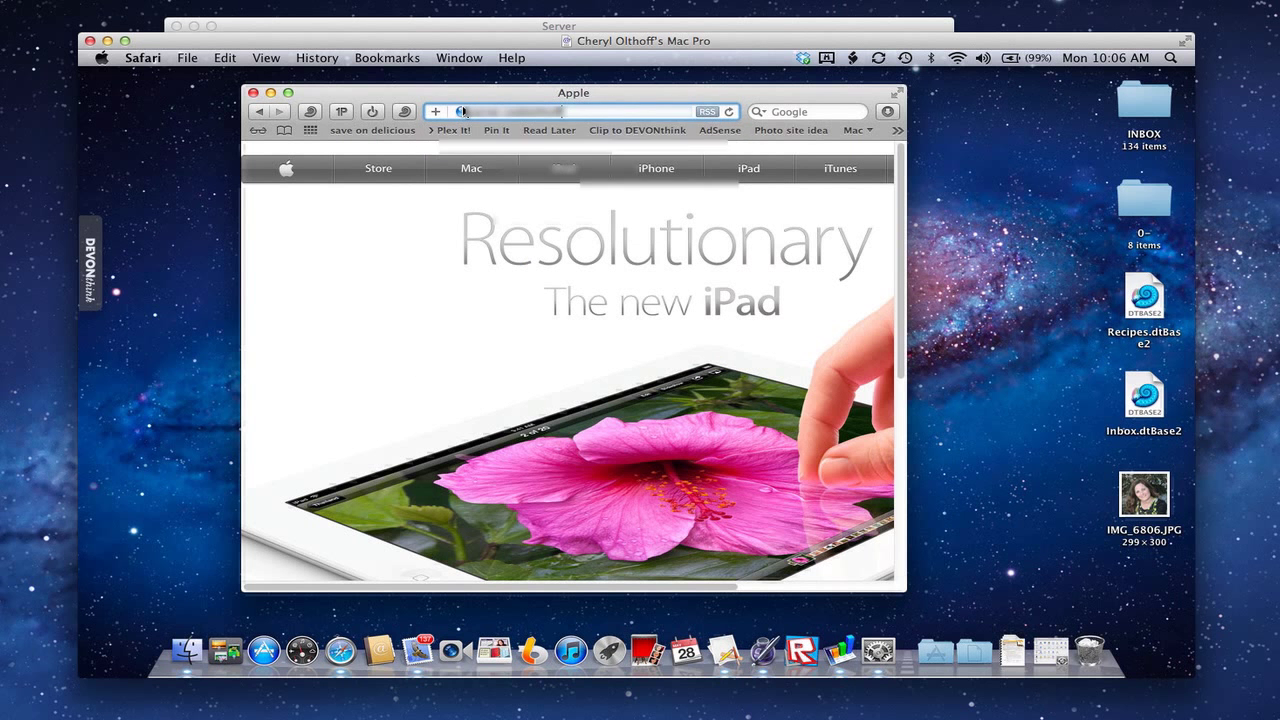
{"action": "type", "text": "webmail"}
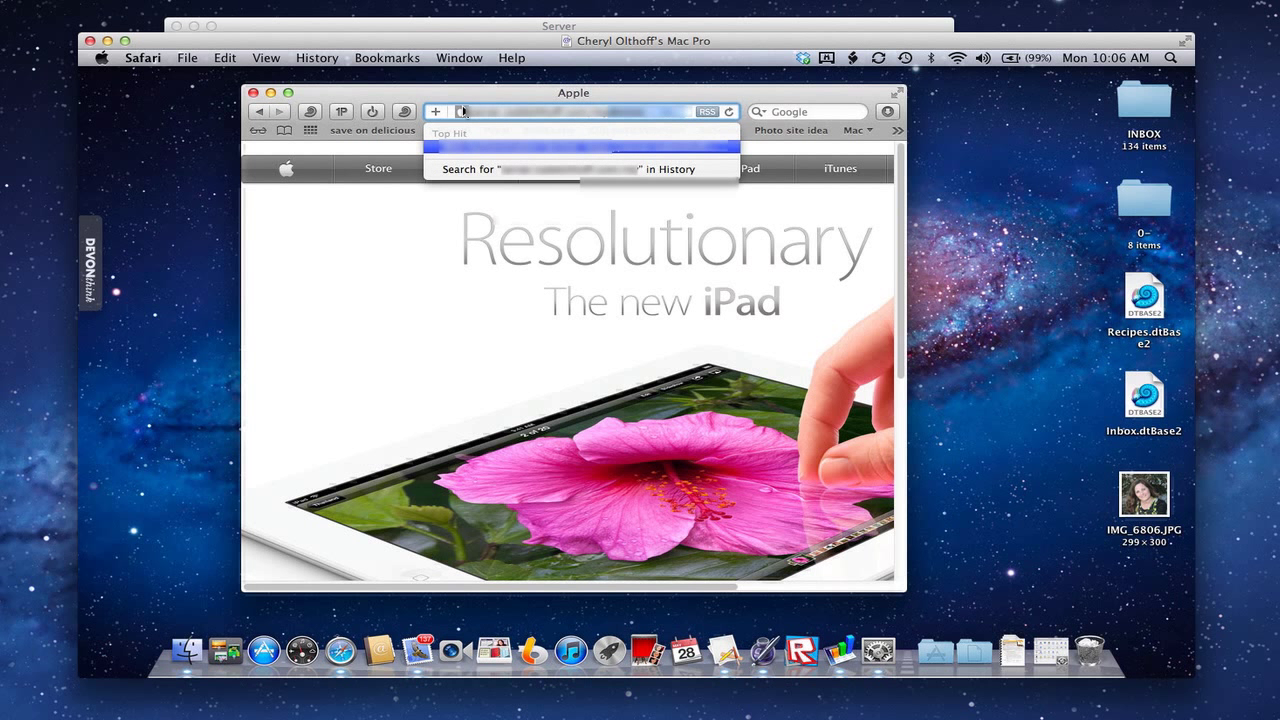
{"action": "key", "text": "Return"}
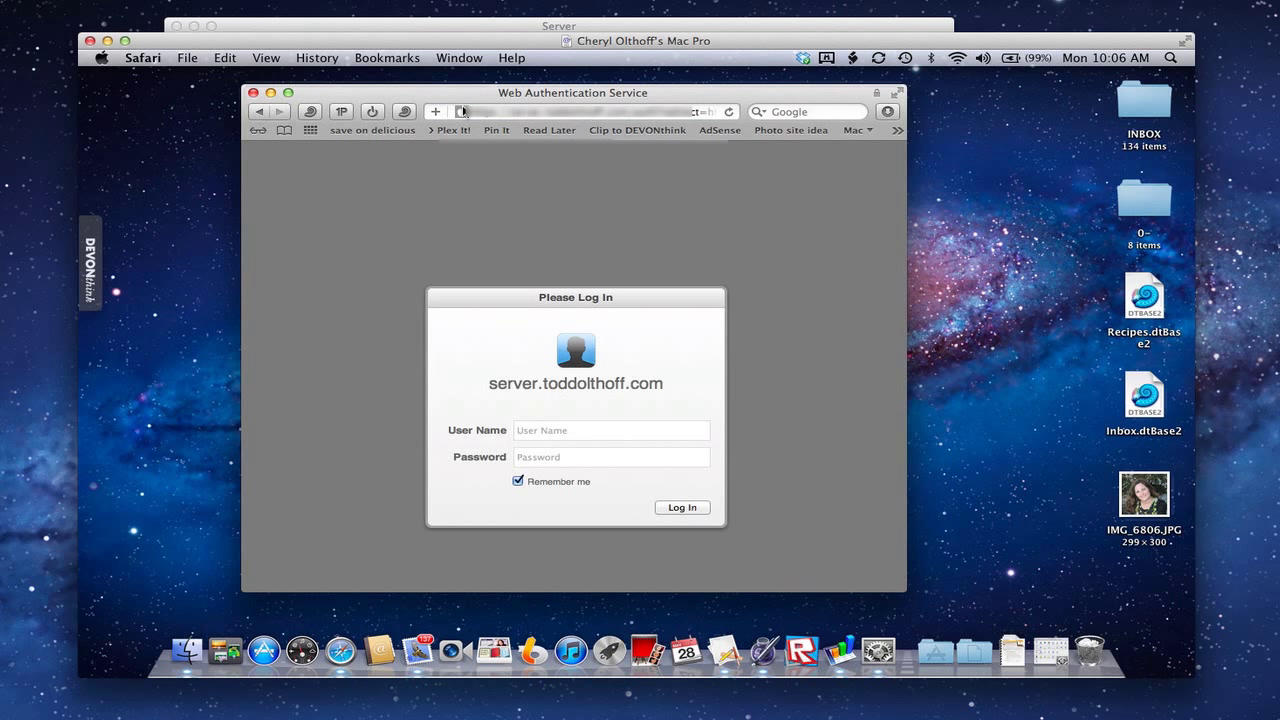
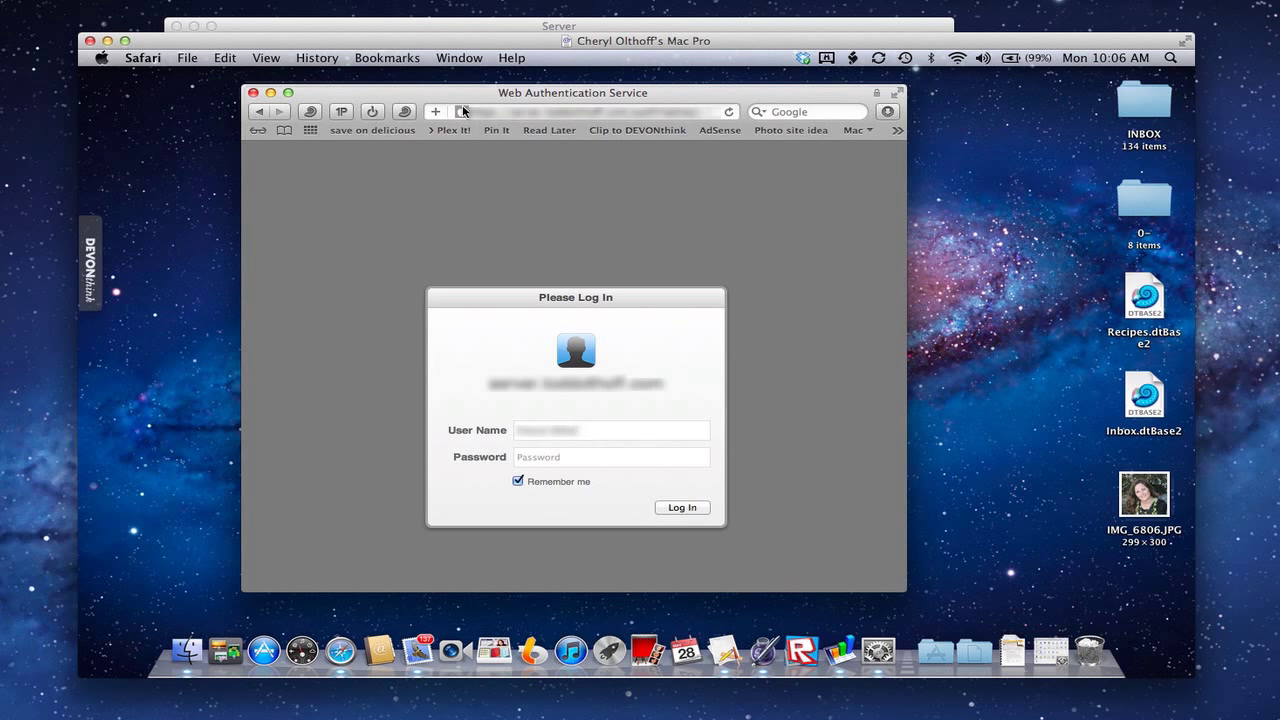
{"action": "key", "text": "Tab"}
{"action": "type", "text": "p••••••••••"}
{"action": "key", "text": "Return"}
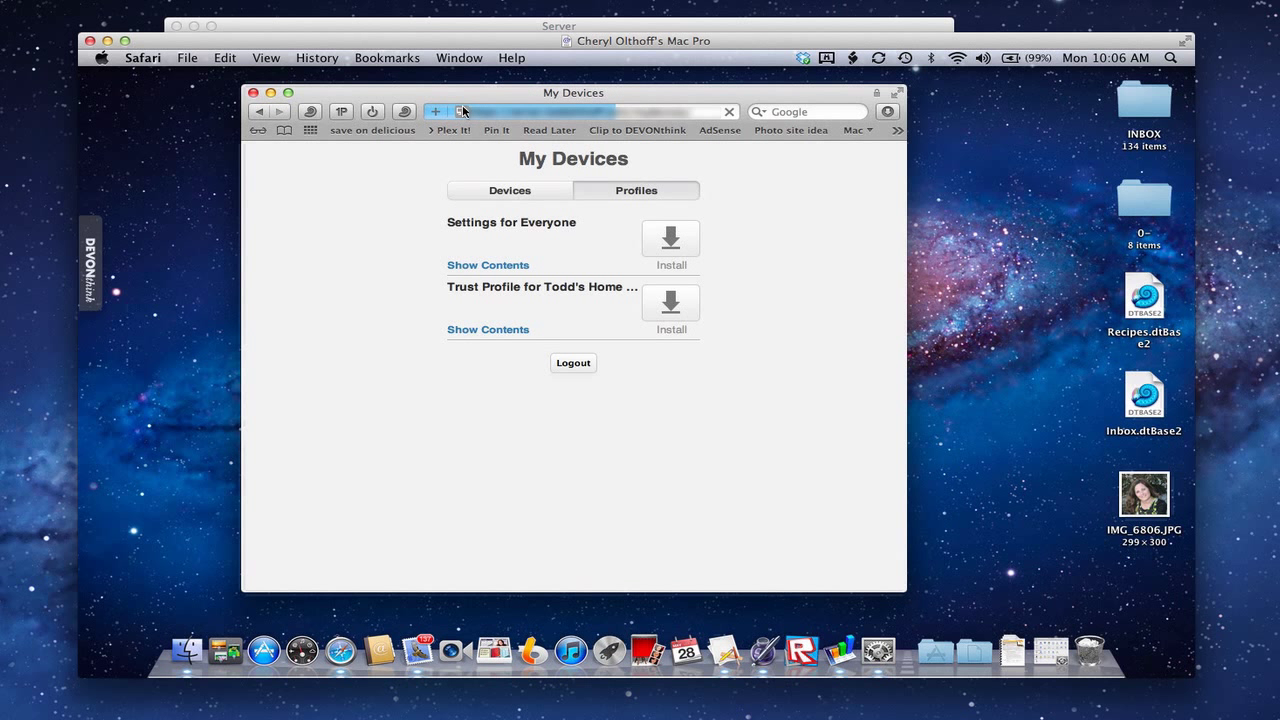
{"action": "left_click", "coordinate": [519, 199]}
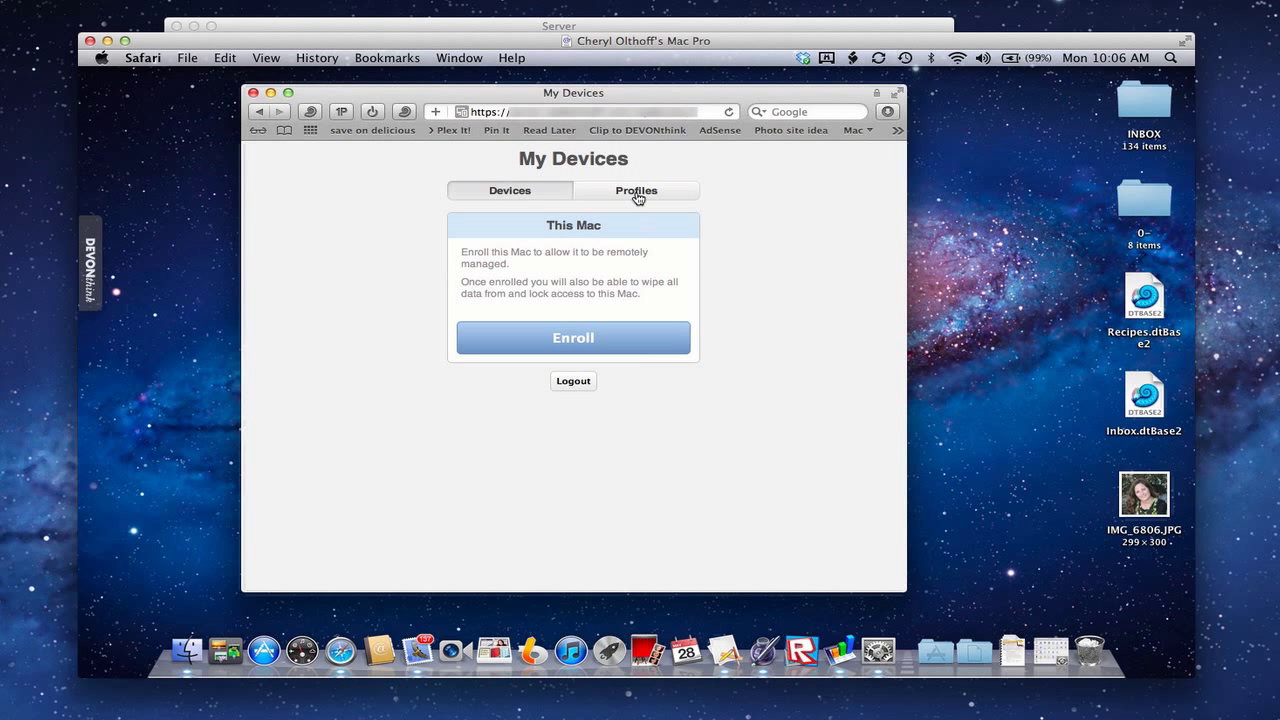
{"action": "left_click", "coordinate": [637, 192]}
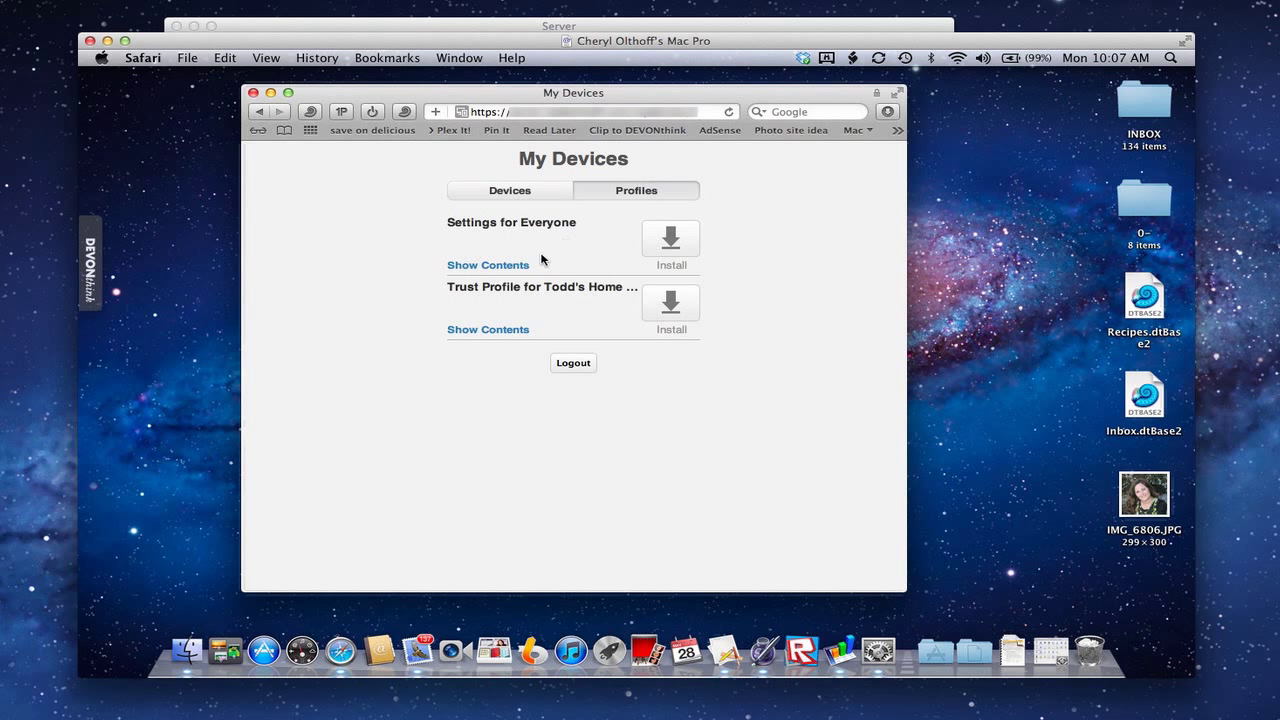
- Inspect the Settings for Everyone and Trust Profile contents, then install the Trust Profile
{"action": "left_click", "coordinate": [500, 265]}
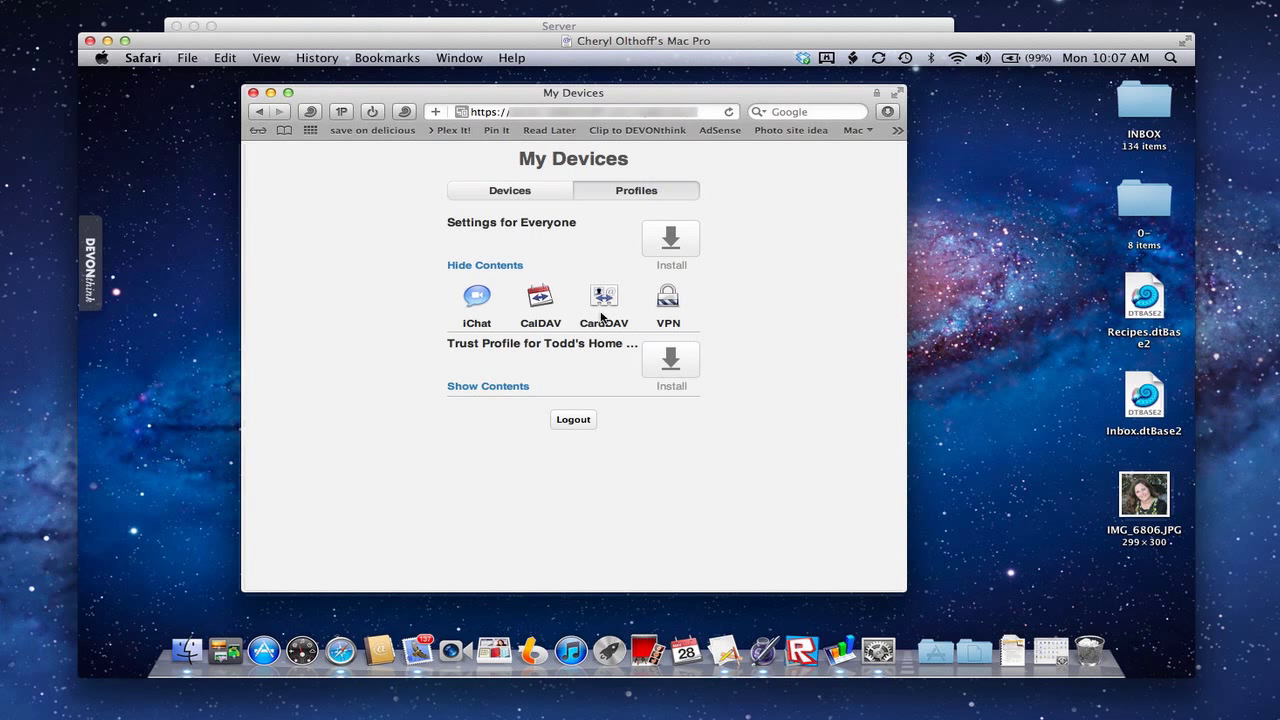
{"action": "left_click", "coordinate": [508, 268]}
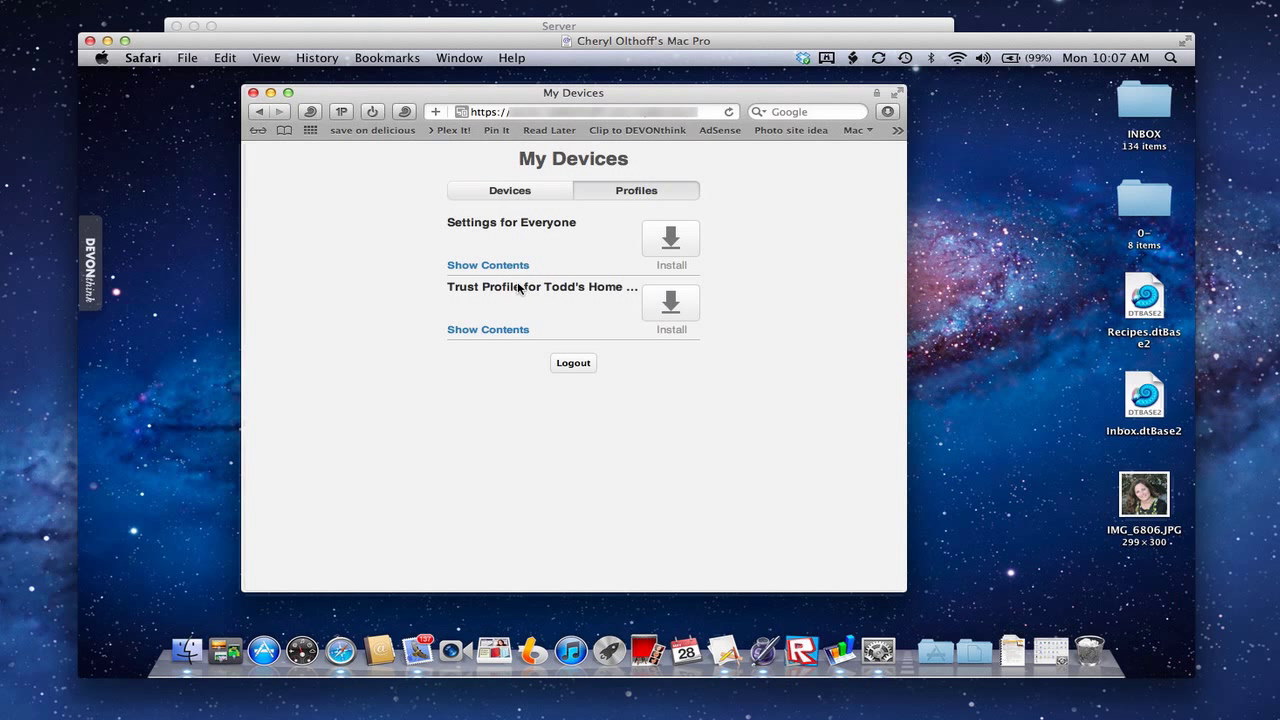
{"action": "left_click", "coordinate": [497, 330]}
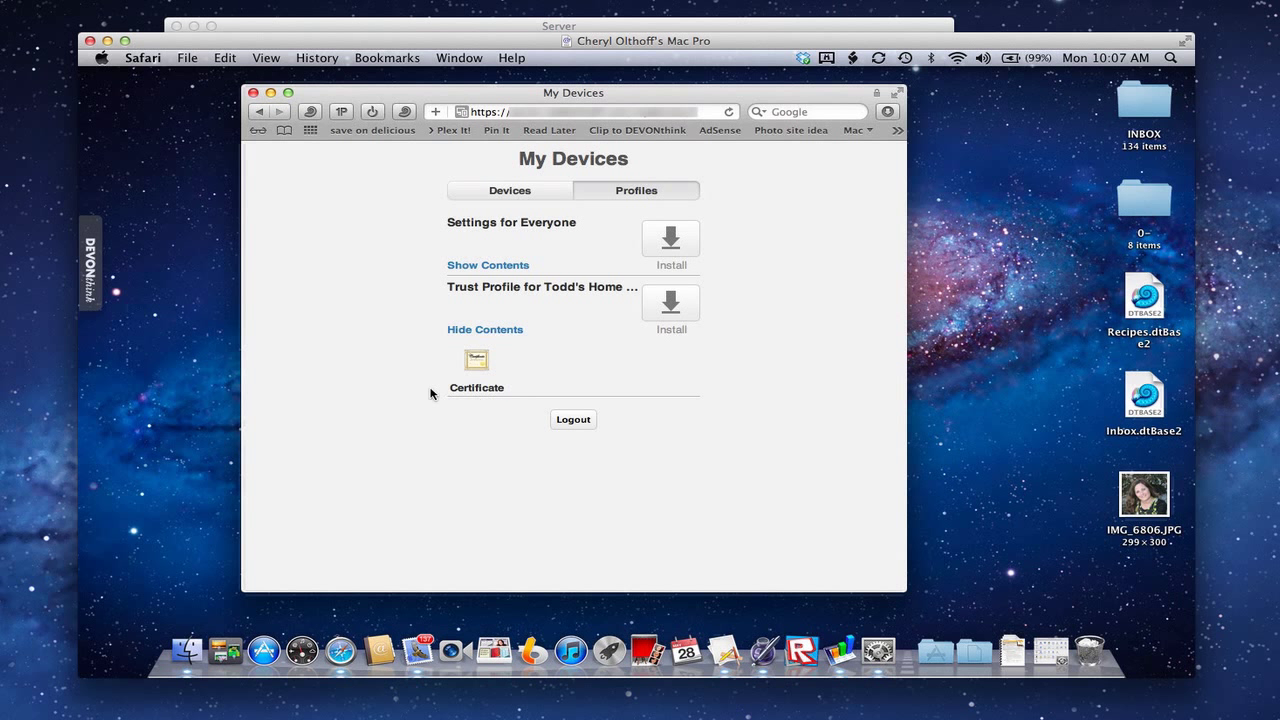
{"action": "left_click", "coordinate": [672, 305]}
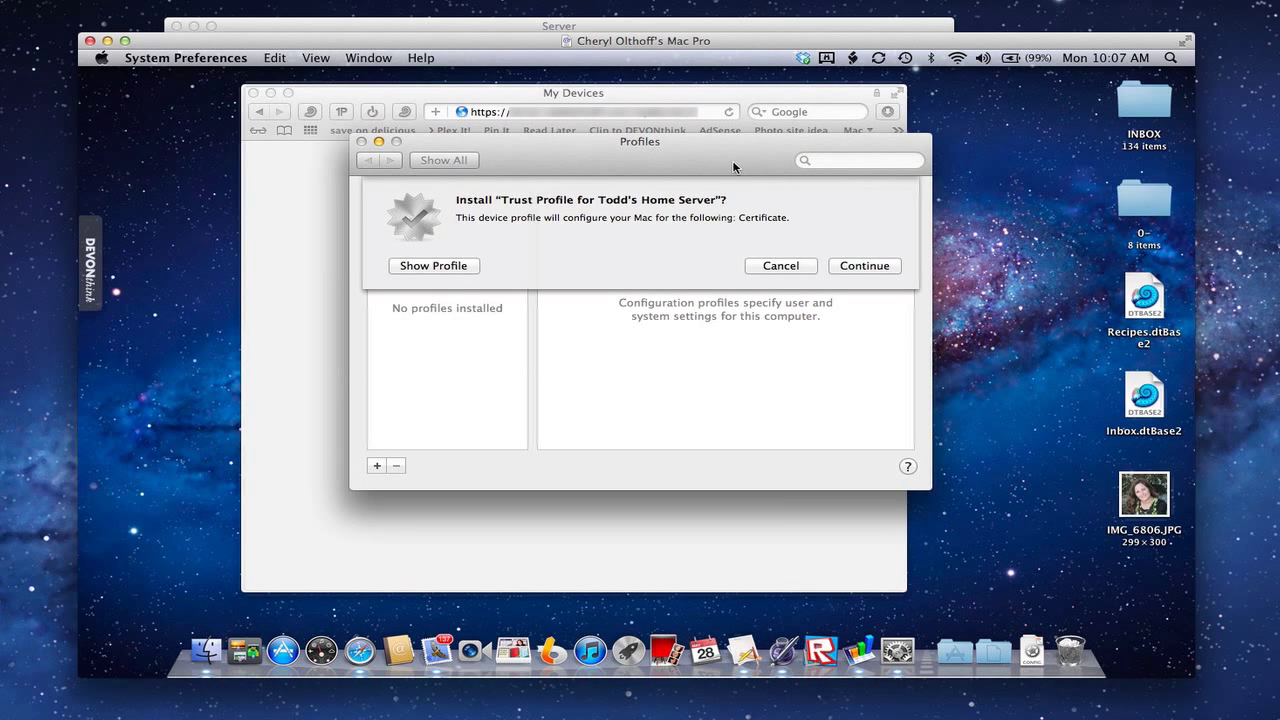
- Move the Profiles window slightly left and continue installing the trust profile
{"action": "left_click_drag", "start_coordinate": [734, 160], "coordinate": [654, 153]}
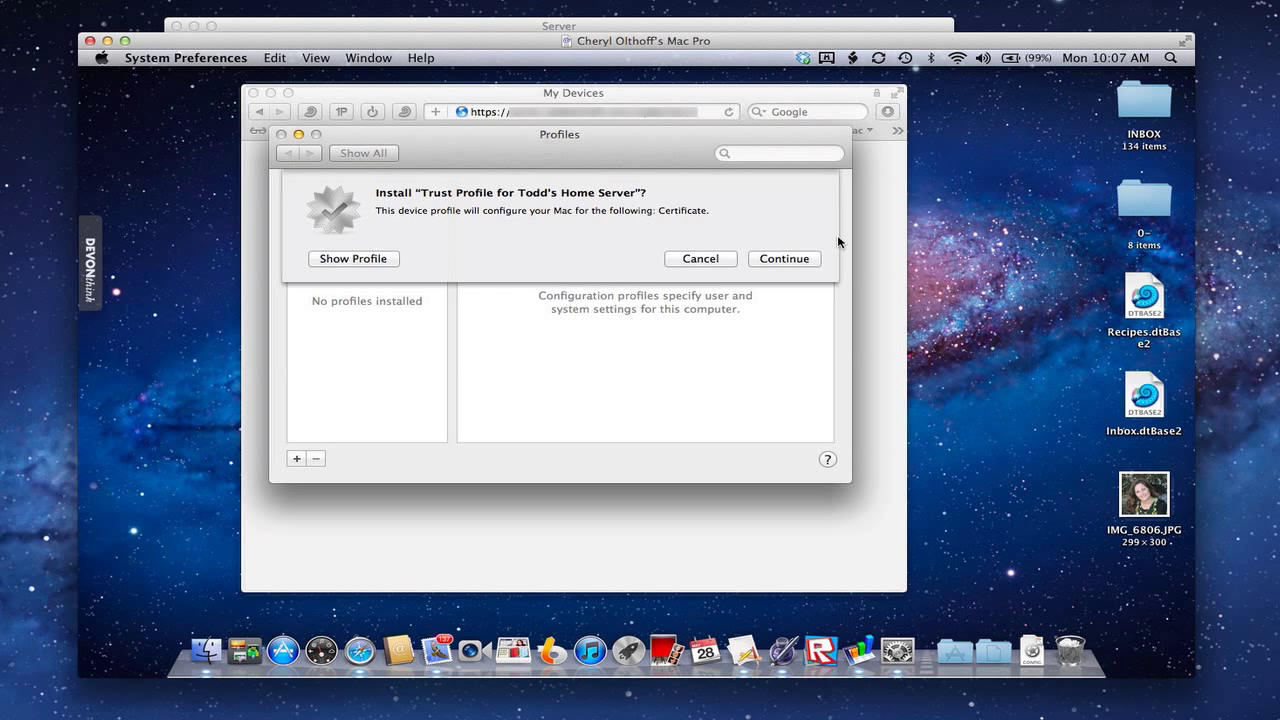
{"action": "left_click", "coordinate": [768, 263]}
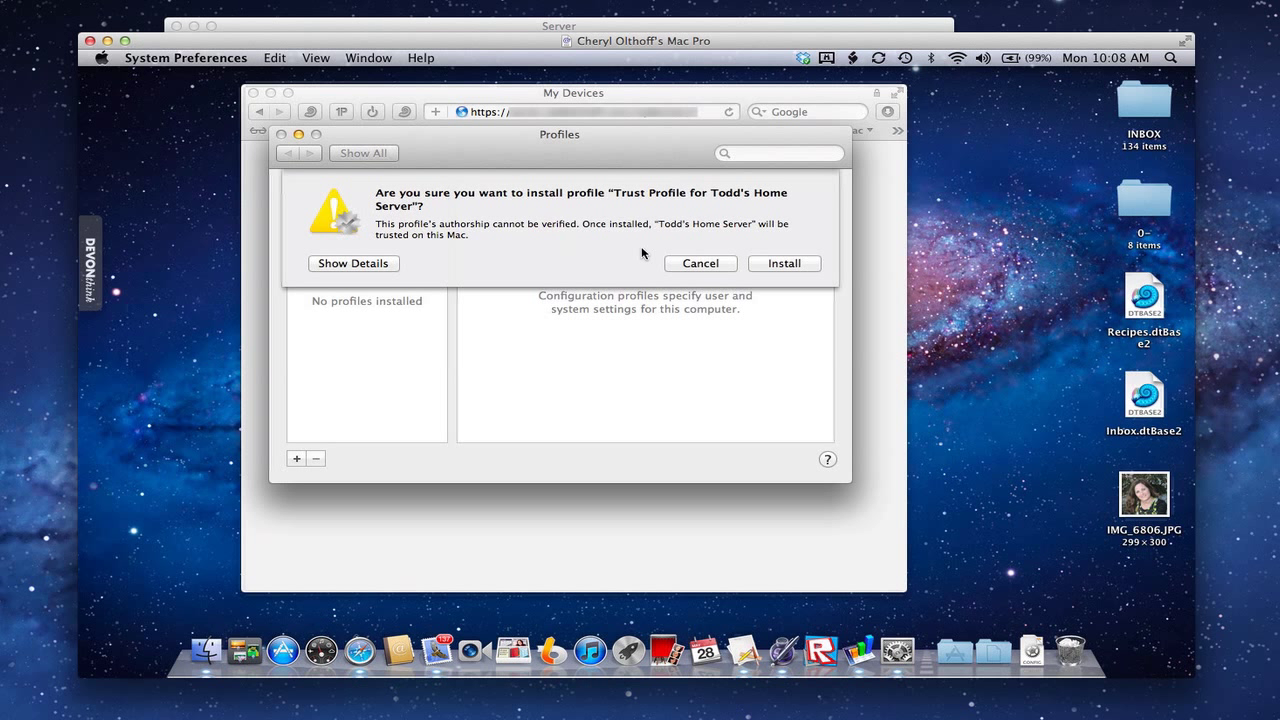
- Confirm the unverified trust profile with the administrator password, then return to all preference panes
{"action": "left_click", "coordinate": [786, 268]}
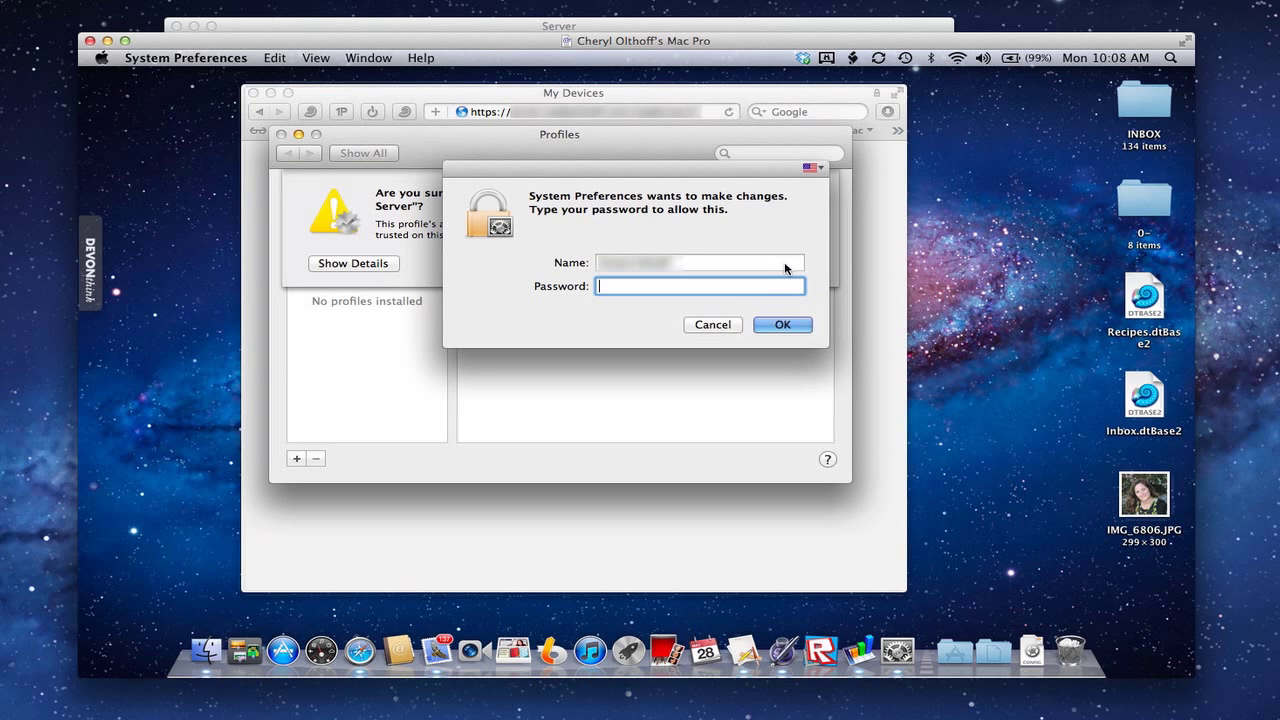
{"action": "type", "text": "••••••••••"}
{"action": "key", "text": "Return"}
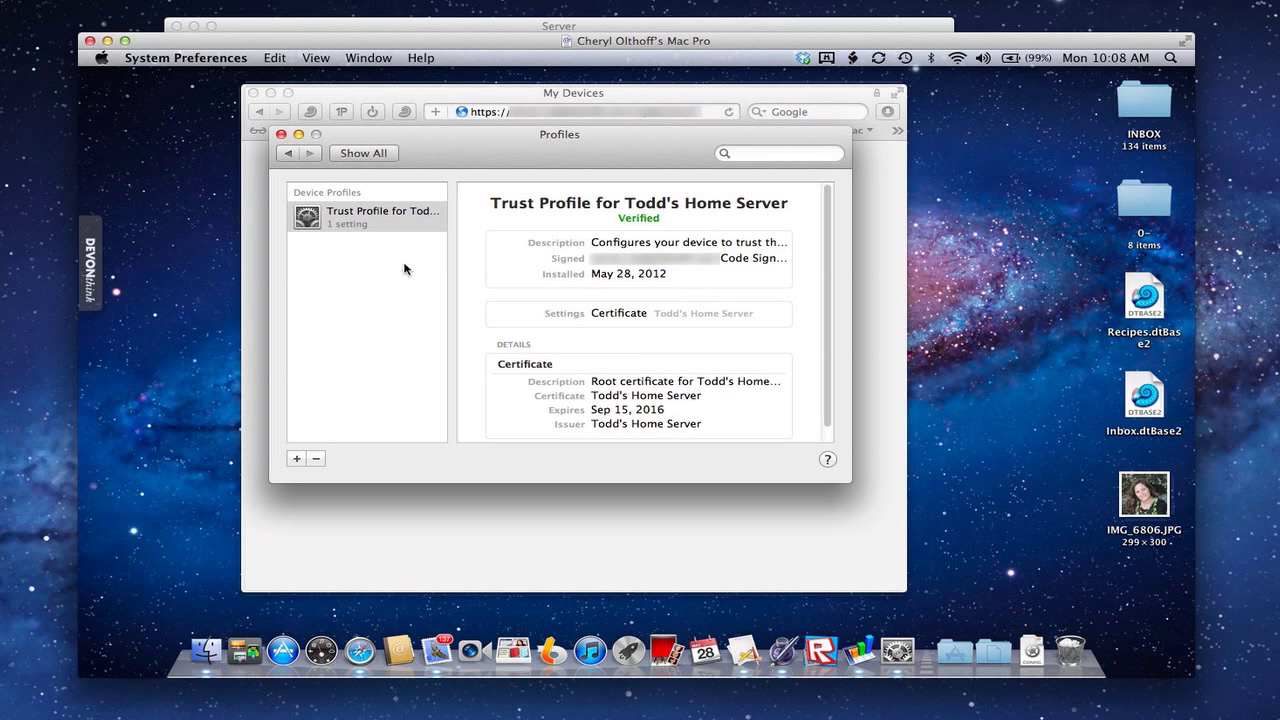
{"action": "left_click", "coordinate": [368, 155]}
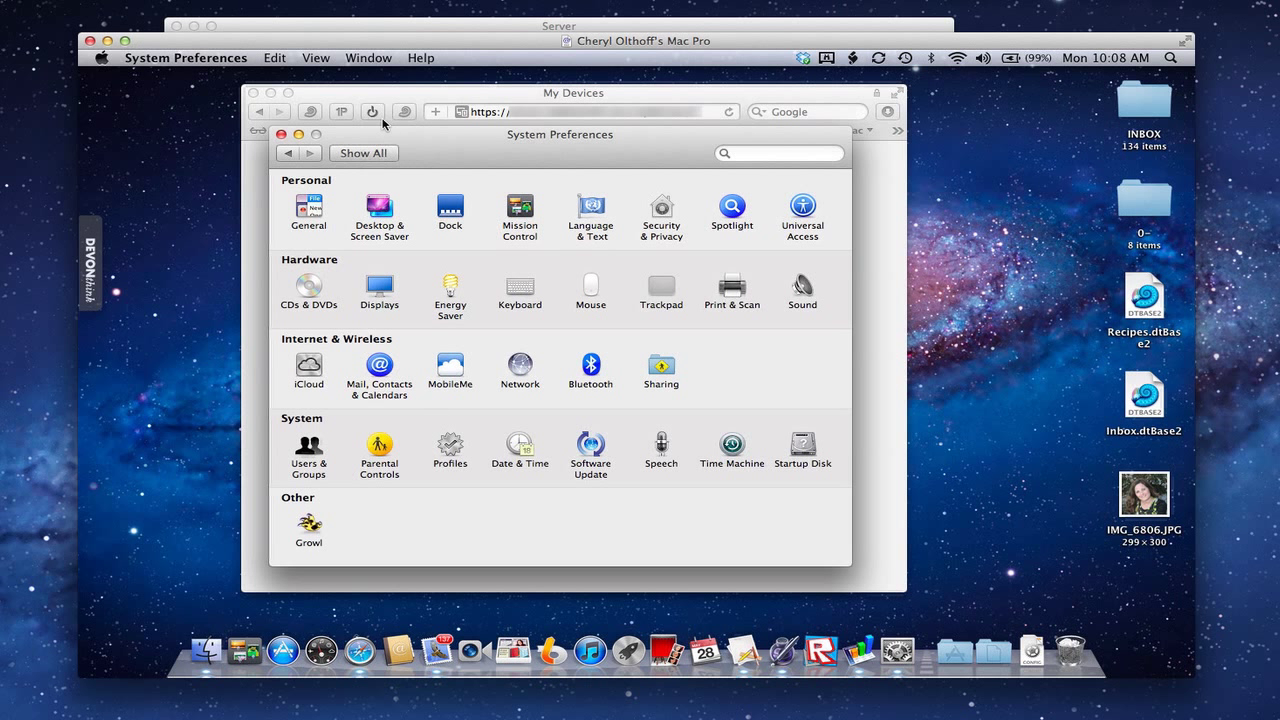
- Minimize System Preferences and enroll This Mac from the portal's Devices tab
{"action": "left_click", "coordinate": [299, 137]}
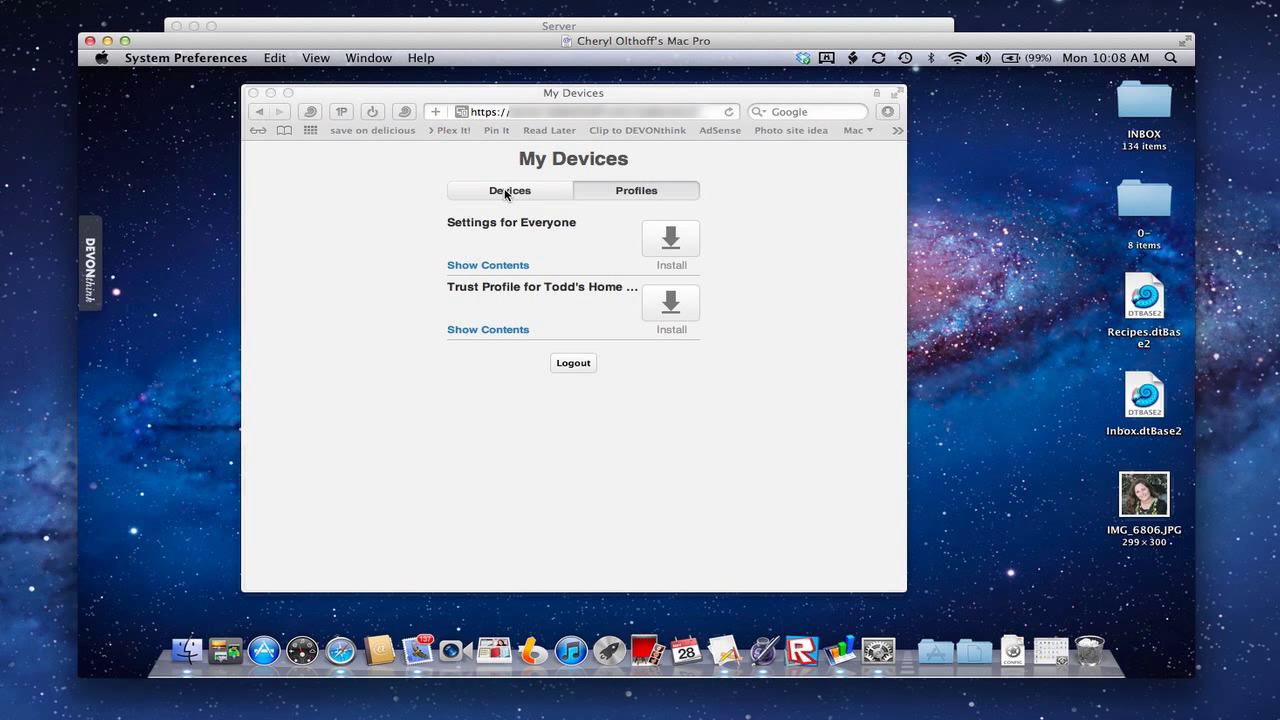
{"action": "left_click", "coordinate": [506, 194]}
{"action": "left_click", "coordinate": [520, 196]}
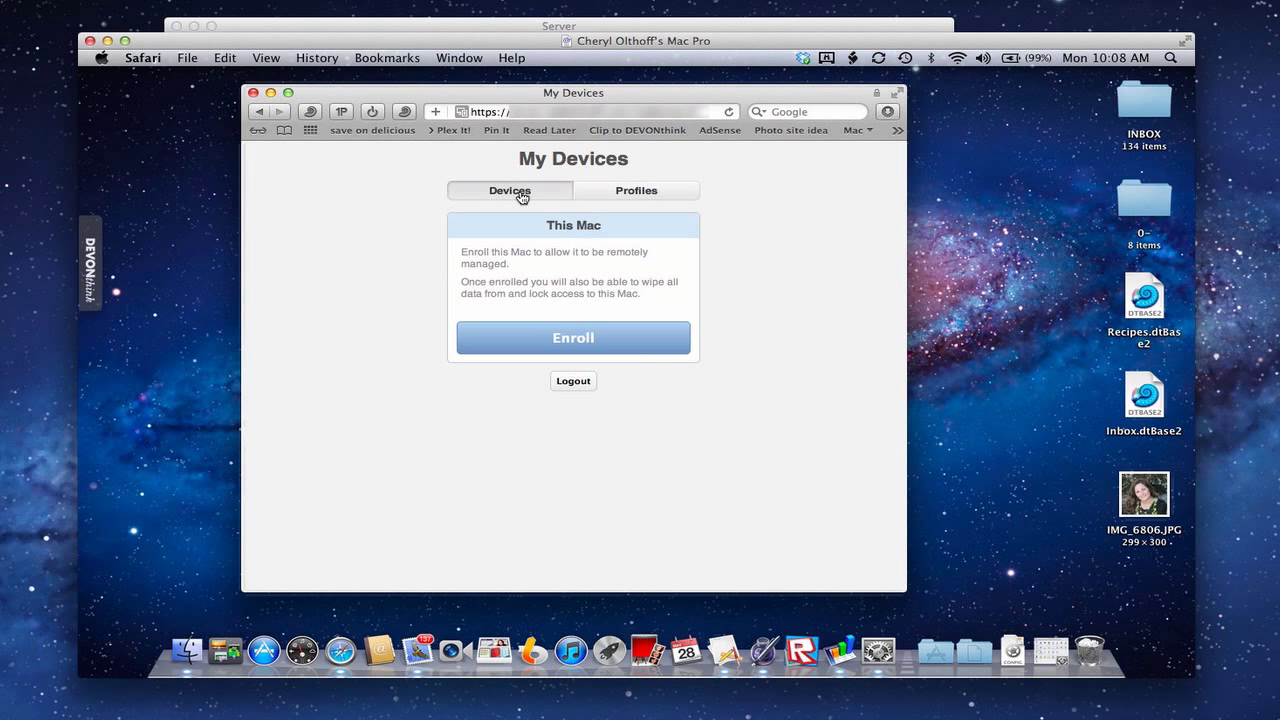
{"action": "left_click", "coordinate": [575, 342]}
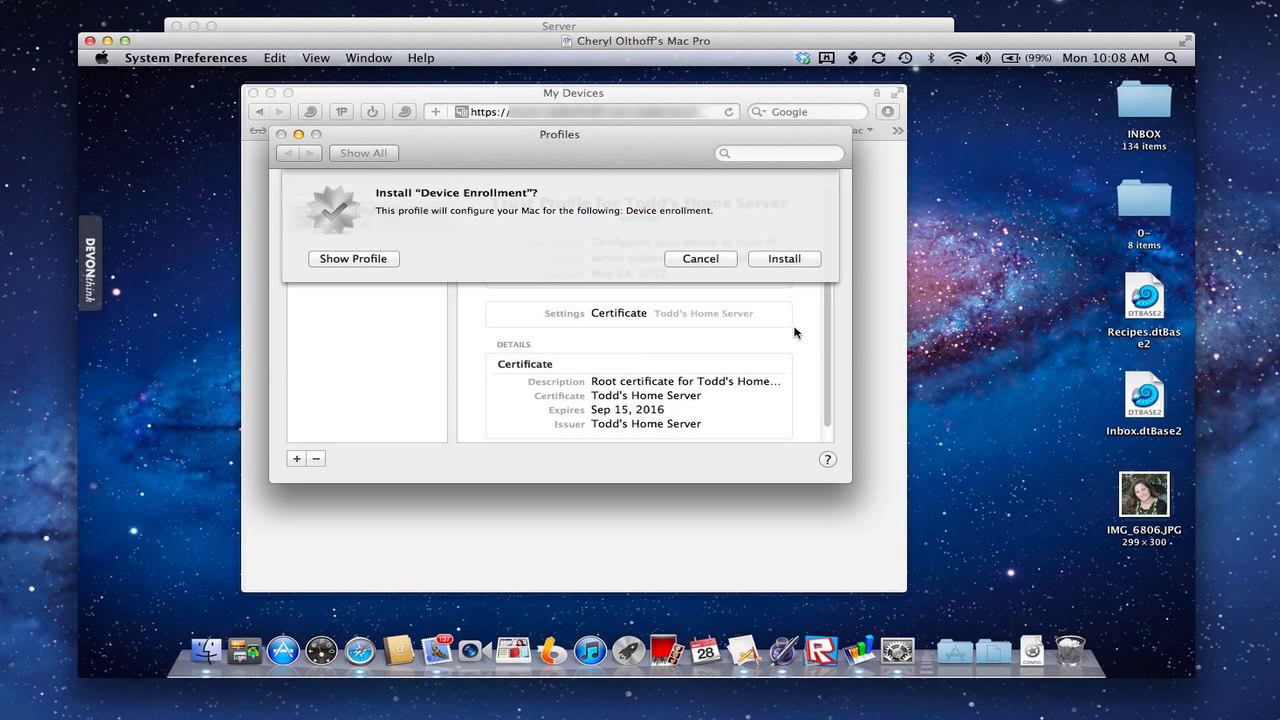
- Install the Device Enrollment profile and confirm both Remote Management installation prompts
{"action": "left_click", "coordinate": [783, 259]}
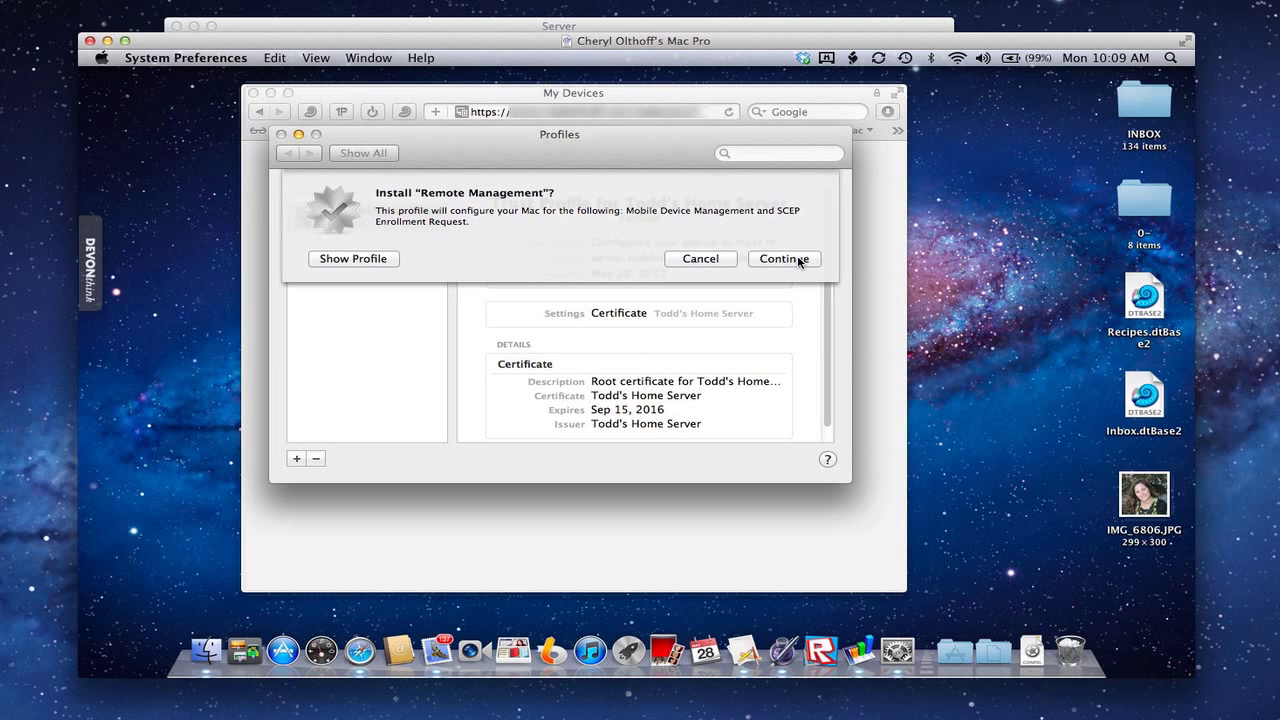
{"action": "left_click", "coordinate": [784, 259]}
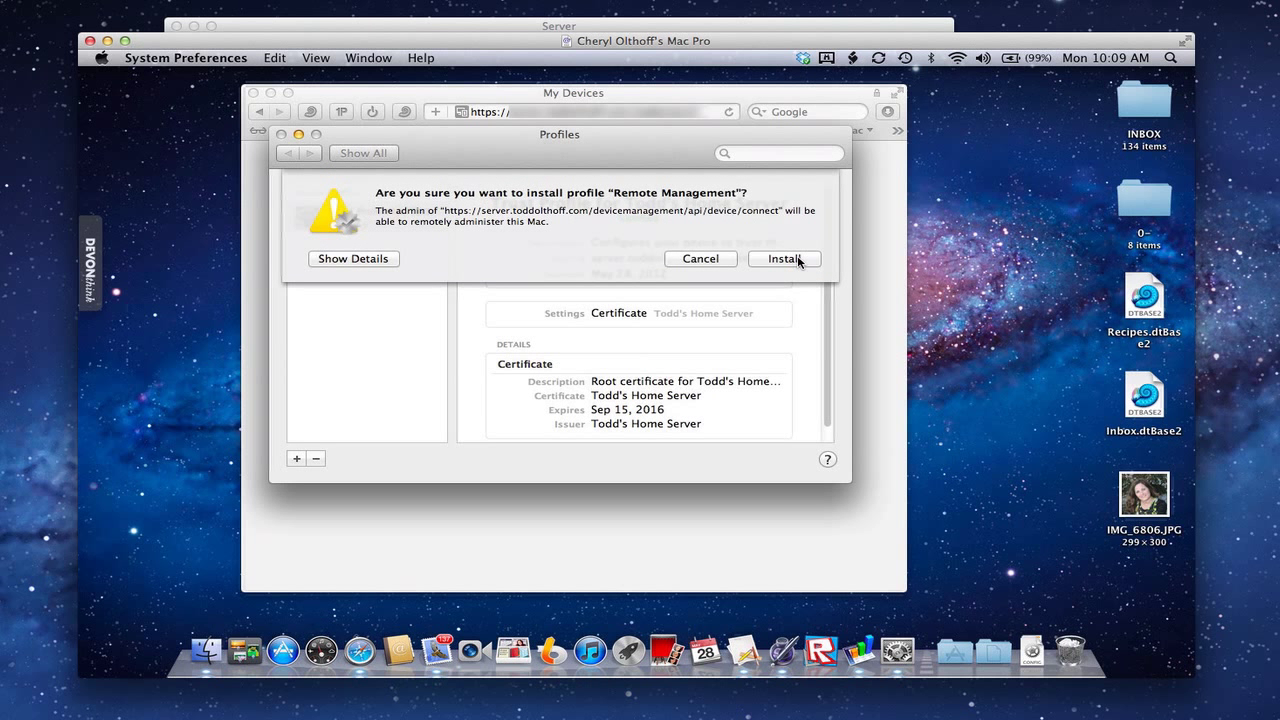
{"action": "left_click", "coordinate": [784, 259]}
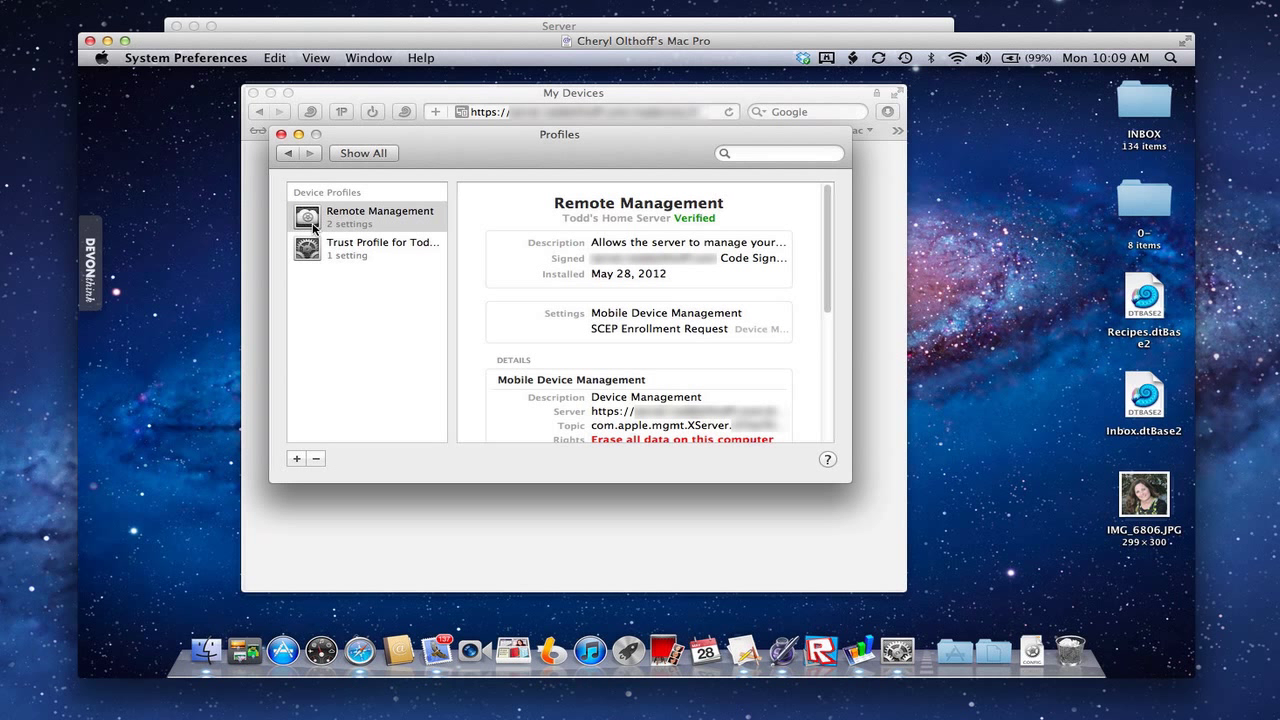
- Bring the My Devices portal forward and refresh Devices to show This Mac enrolled
{"action": "left_click", "coordinate": [431, 93]}
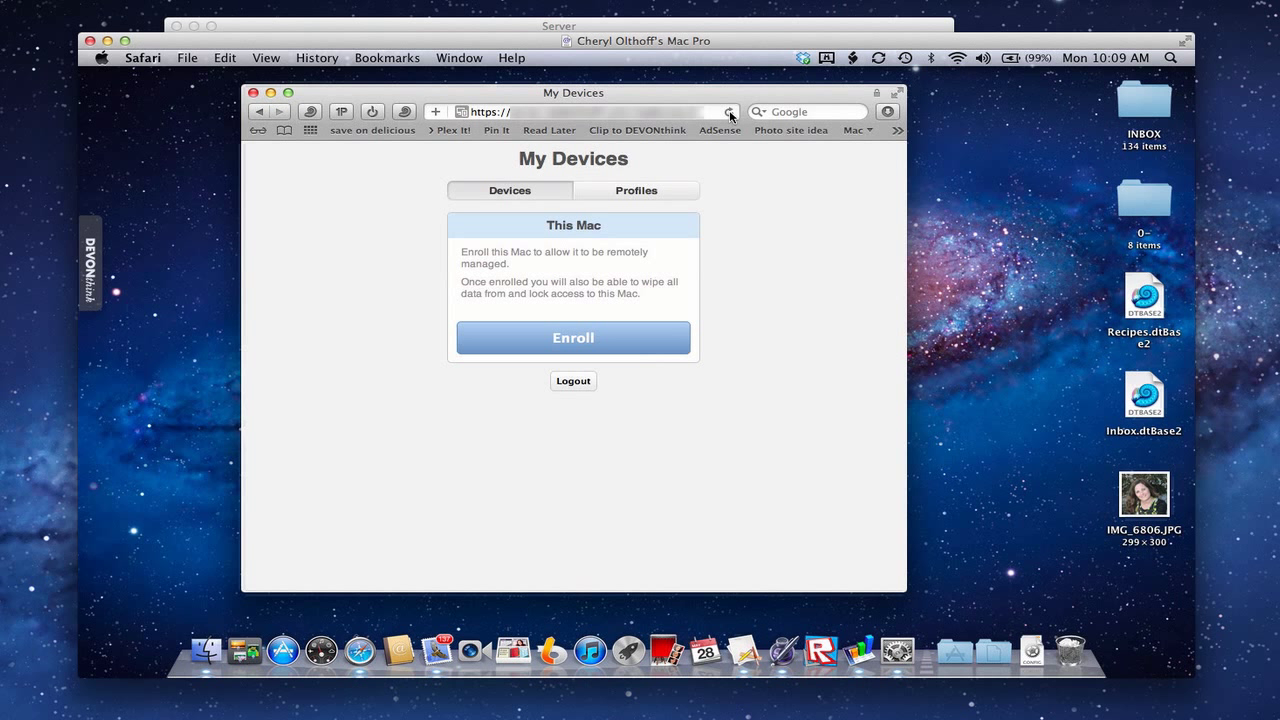
{"action": "left_click", "coordinate": [634, 194]}
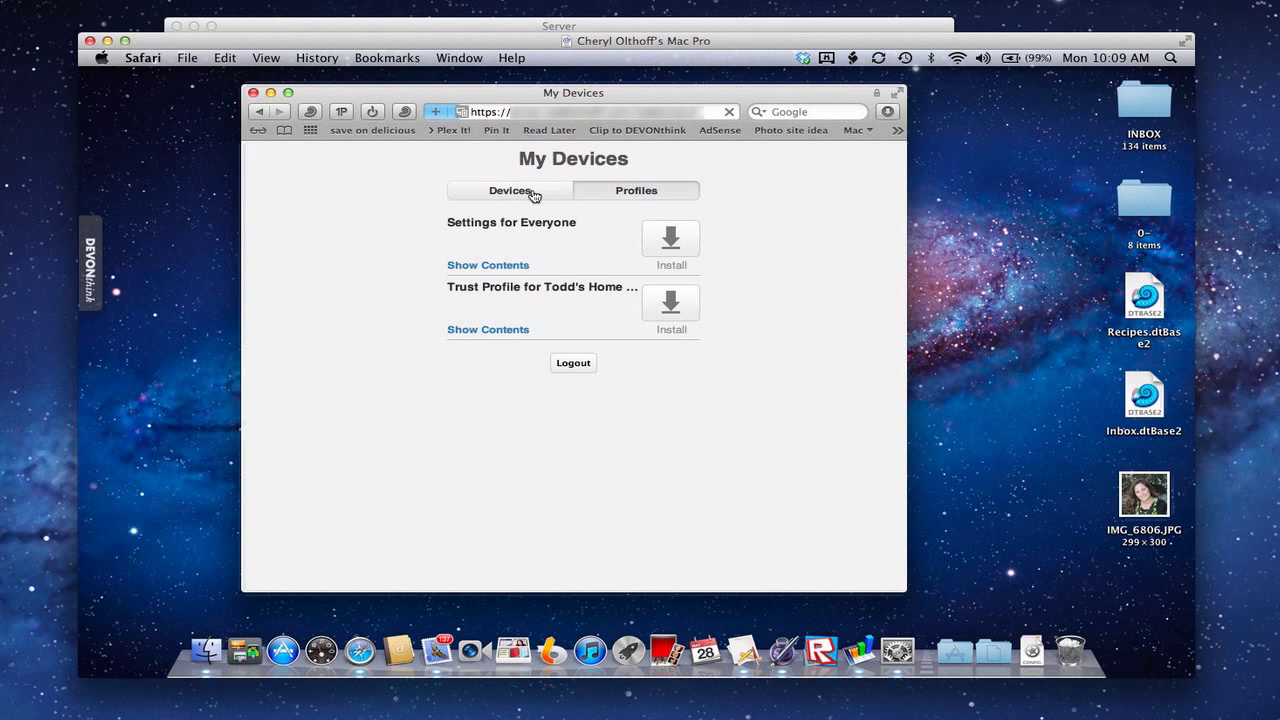
{"action": "left_click", "coordinate": [517, 194]}
{"action": "left_click", "coordinate": [517, 191]}
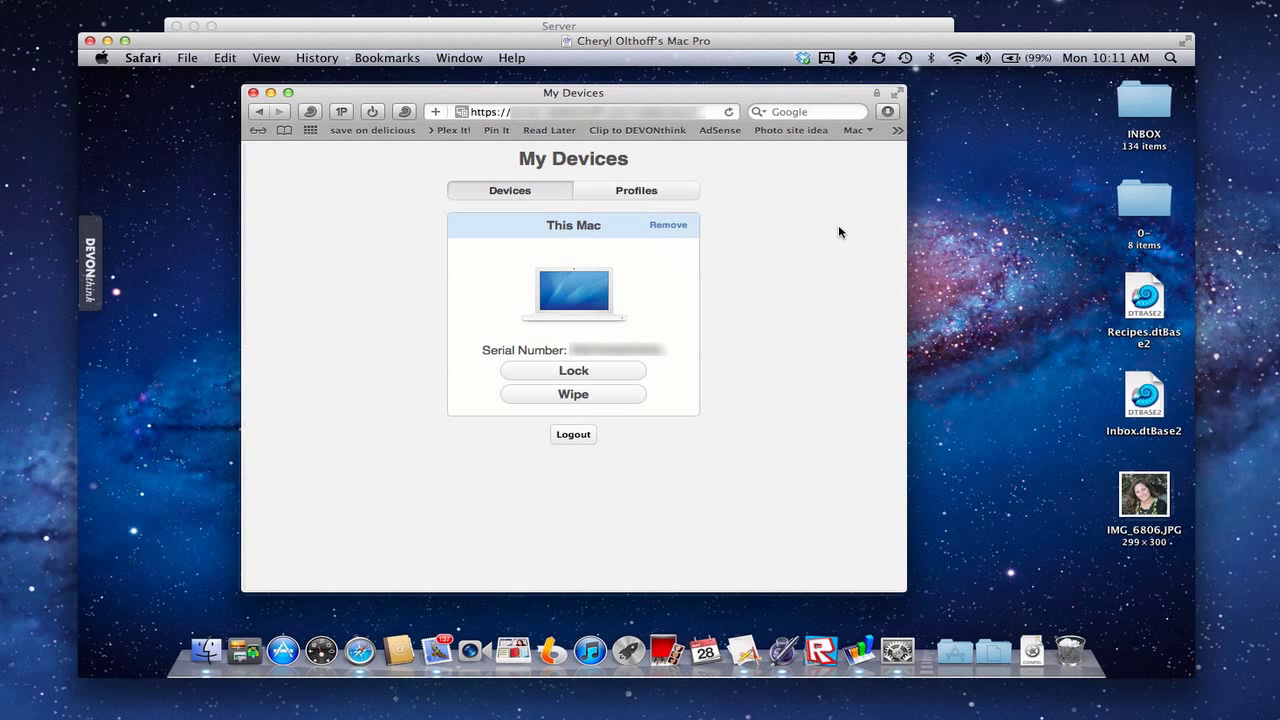
- Preview Settings for Everyone's contents in the Profiles list and start installing it
{"action": "left_click", "coordinate": [637, 192]}
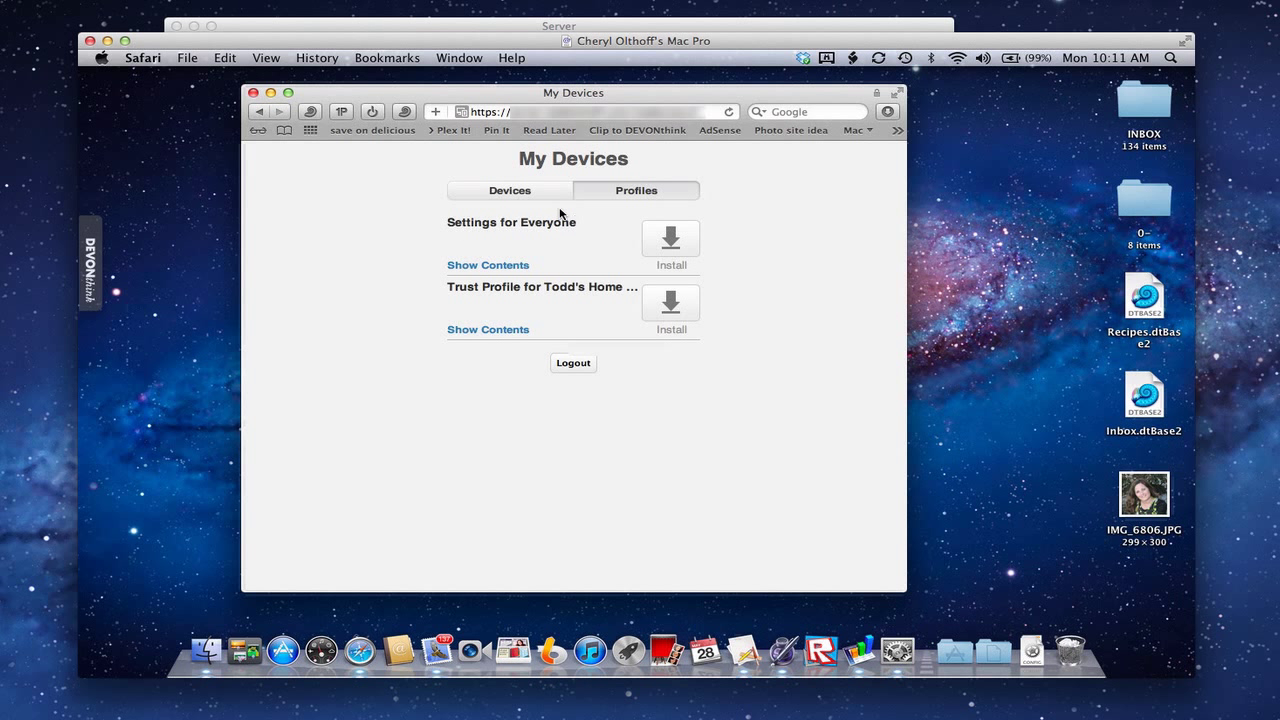
{"action": "left_click", "coordinate": [515, 266]}
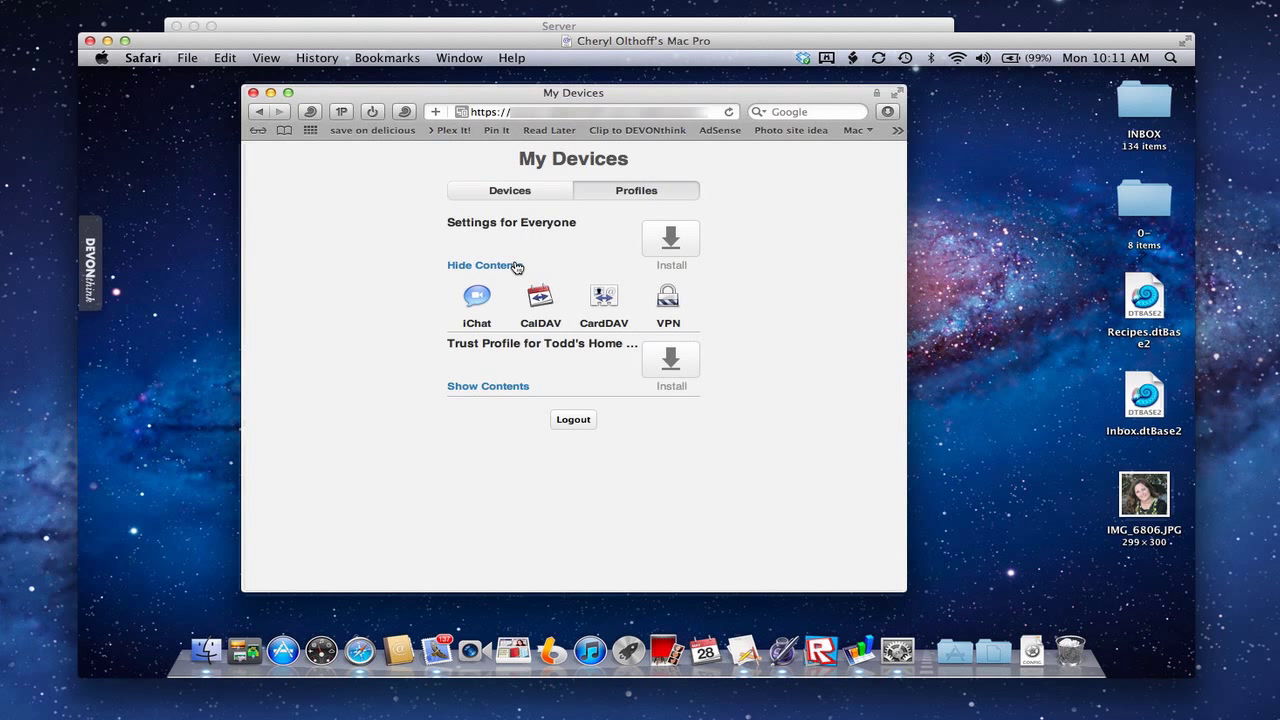
{"action": "left_click", "coordinate": [516, 266]}
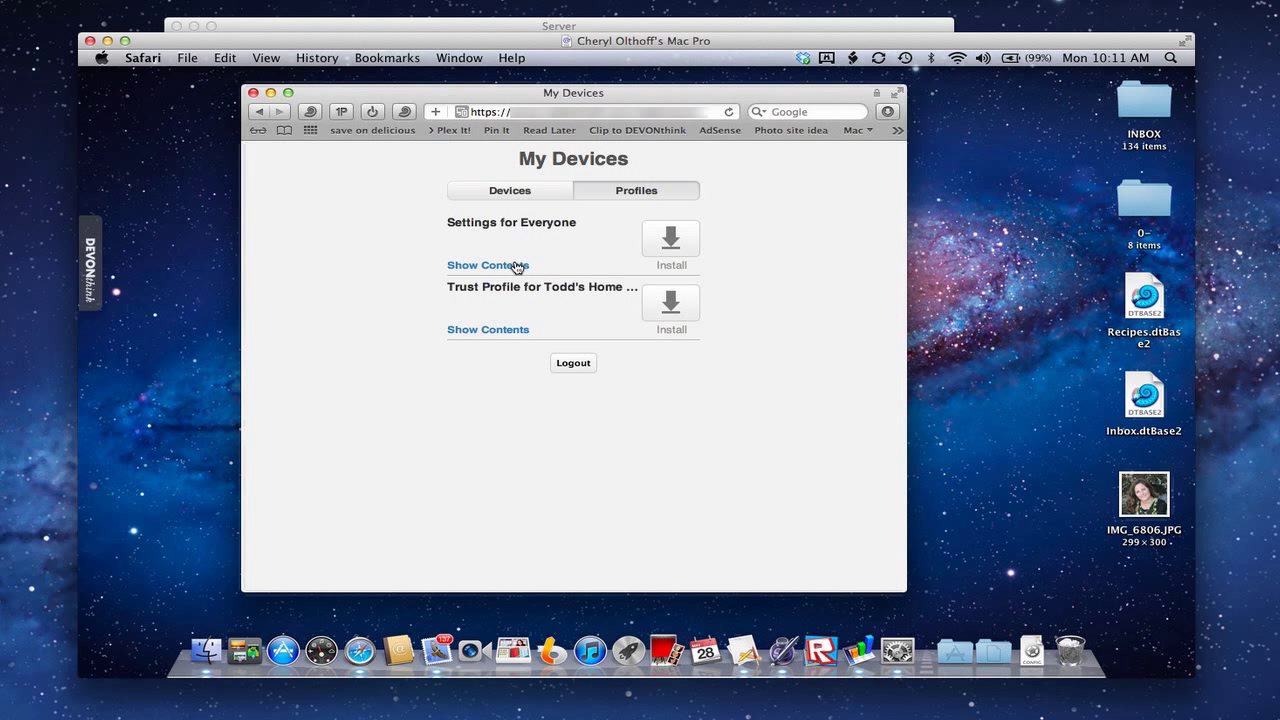
{"action": "left_click", "coordinate": [673, 243]}
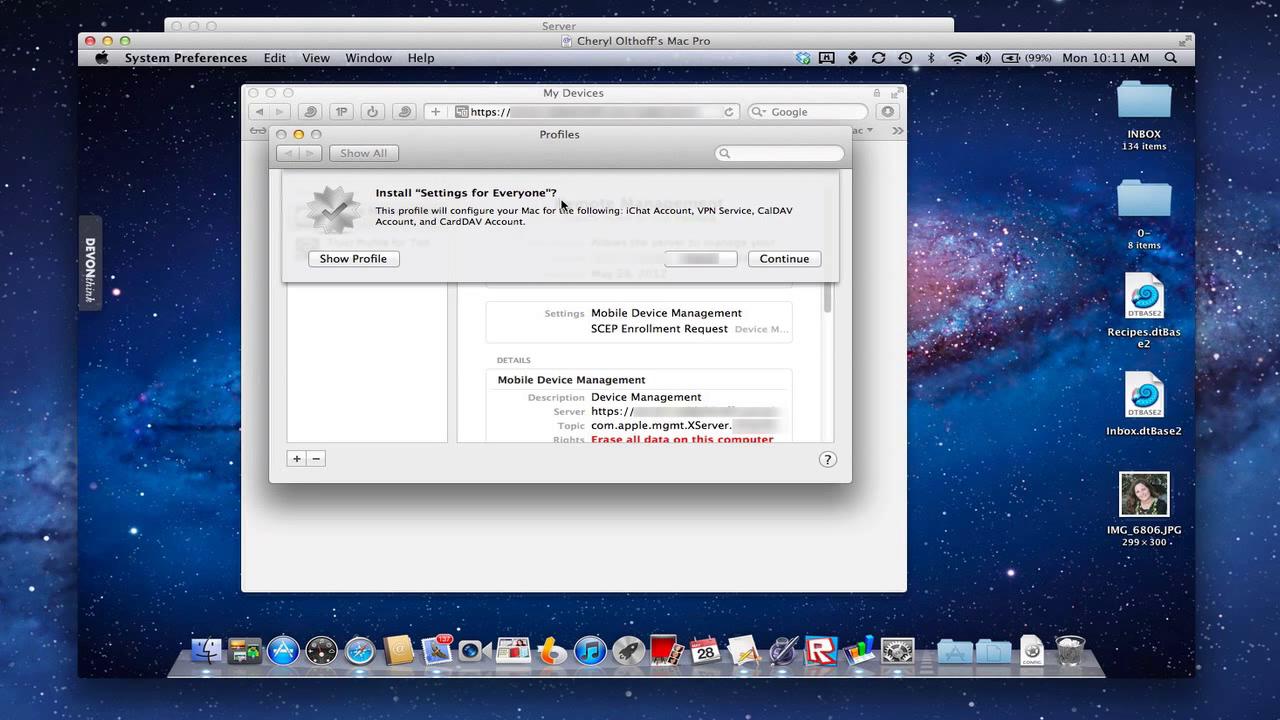
- Install Settings for Everyone, supplying the CardDAV, CalDAV and chat account passwords
{"action": "left_click", "coordinate": [777, 262]}
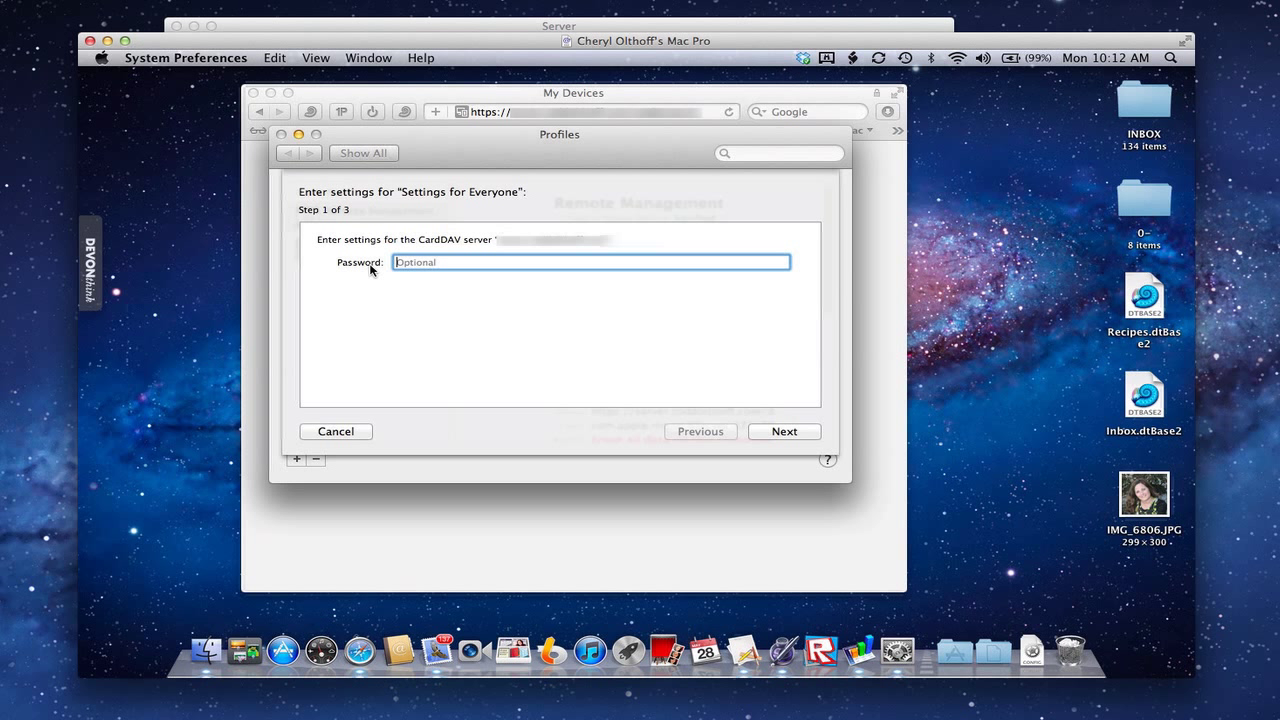
{"action": "type", "text": "•••••••••••"}
{"action": "left_click", "coordinate": [785, 432]}
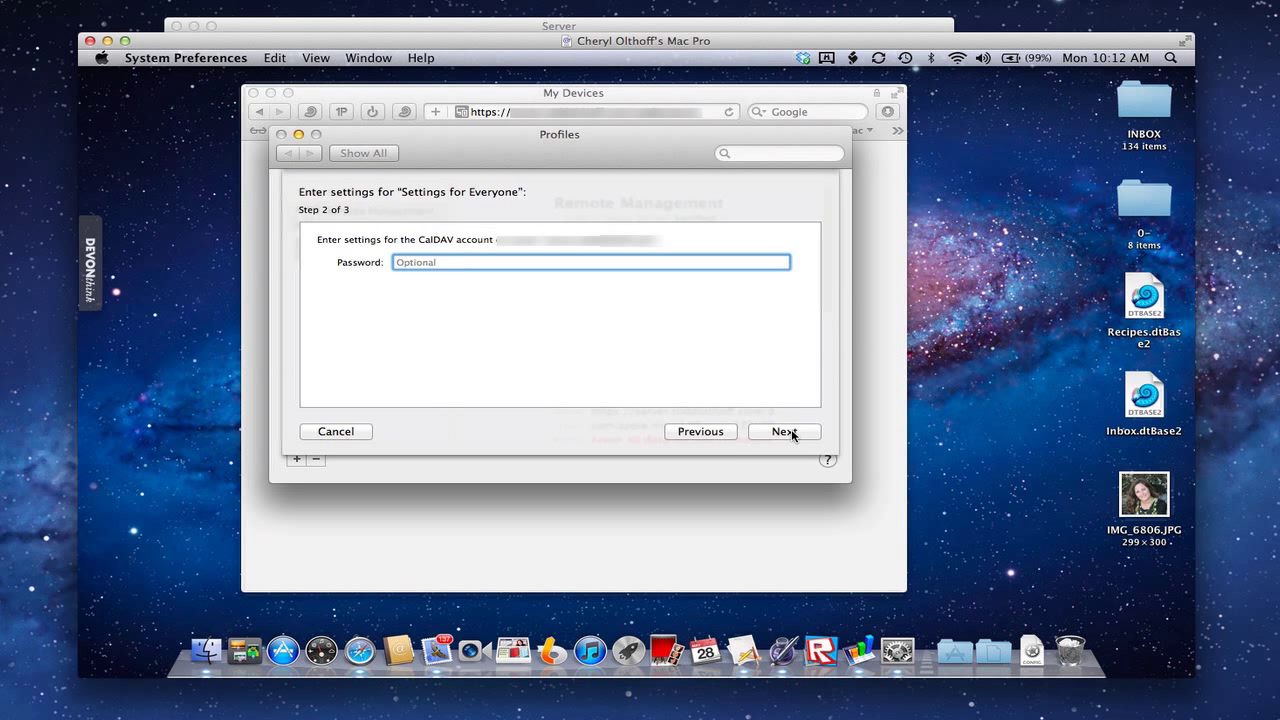
{"action": "type", "text": "•••••••••••"}
{"action": "left_click", "coordinate": [790, 432]}
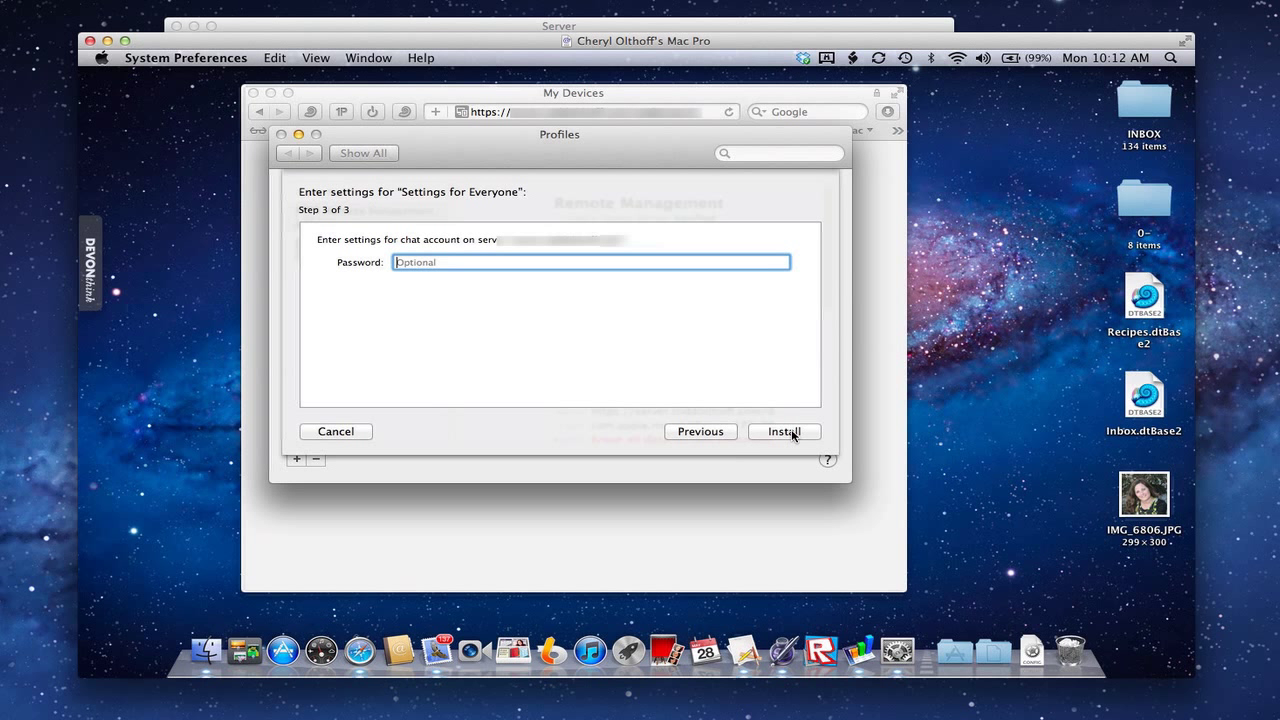
{"action": "type", "text": "•••••••••••"}
{"action": "left_click", "coordinate": [790, 432]}
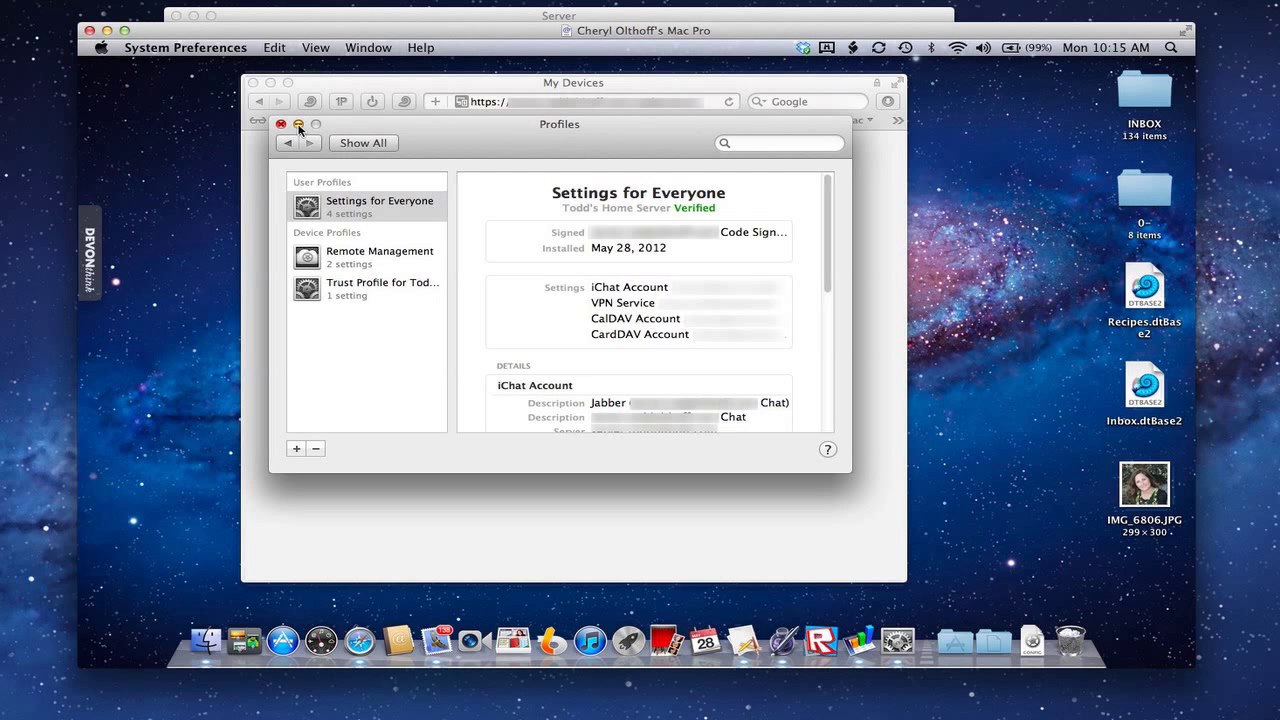
- Minimize the remote Mac's screen-sharing window and bring the Server app to the front
{"action": "left_click", "coordinate": [107, 31]}
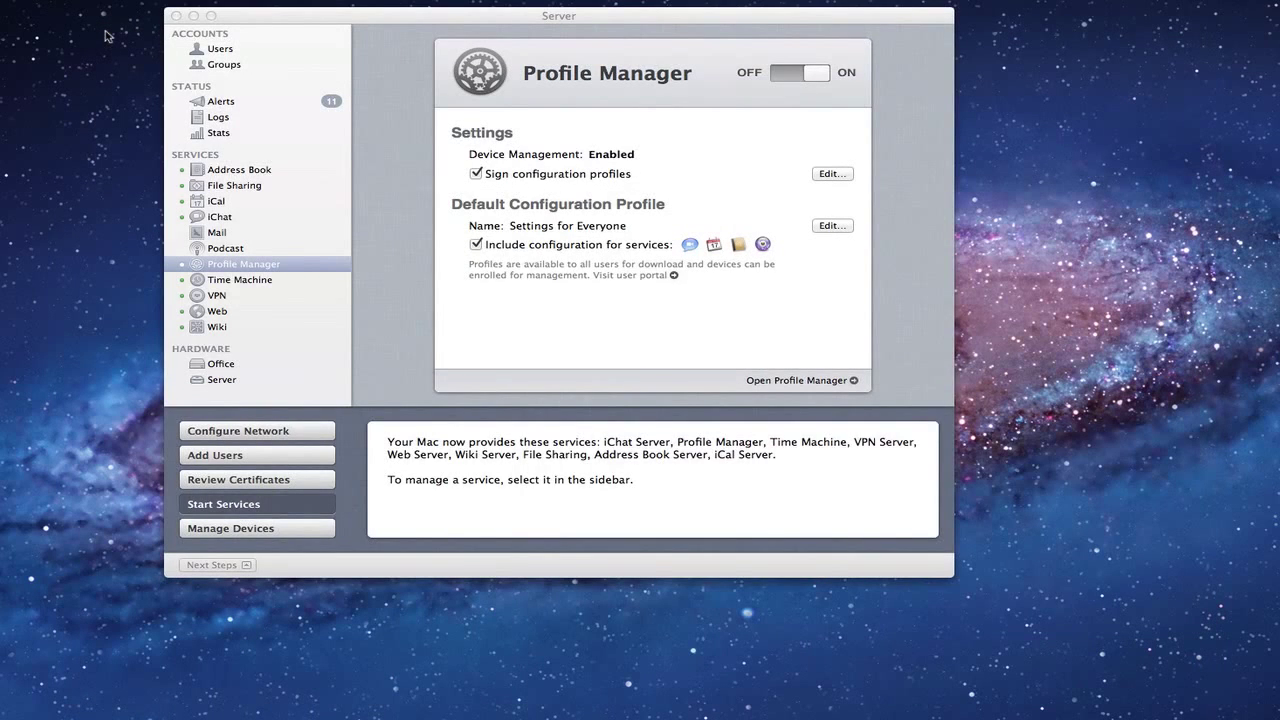
{"action": "left_click", "coordinate": [395, 20]}
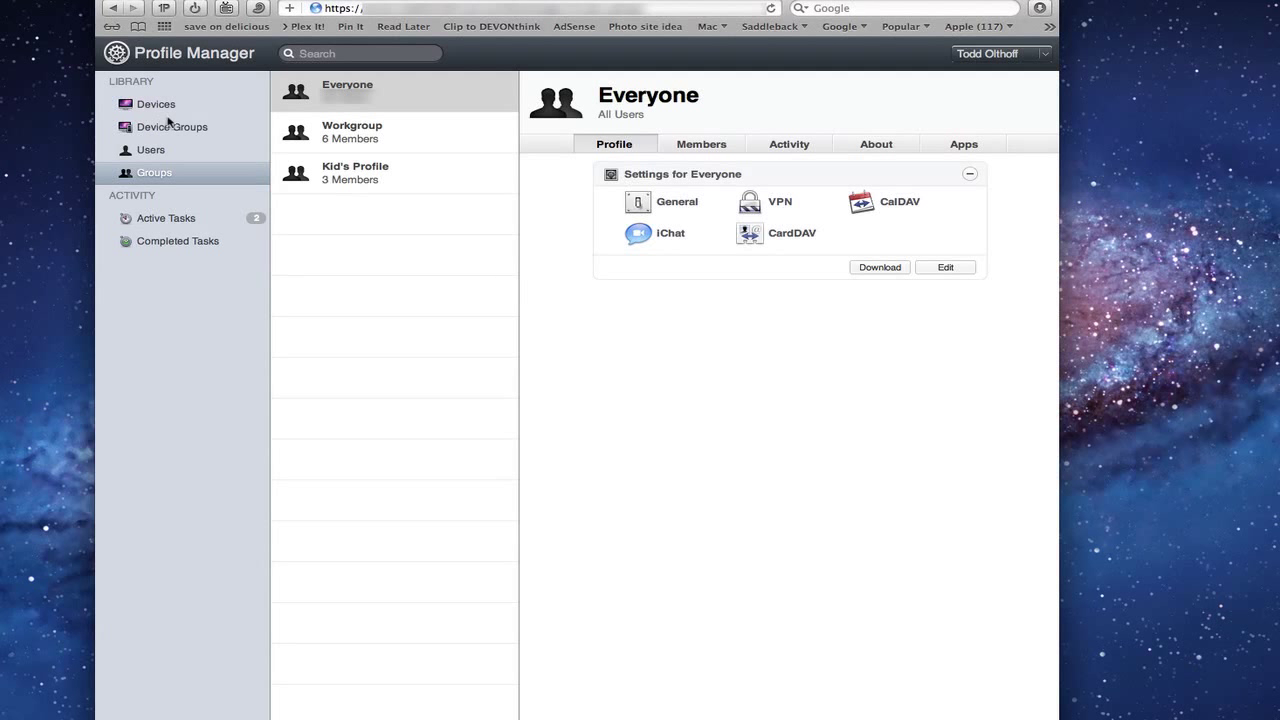
- Reload the Profile Manager page and show the Devices library with the enrolled Mac
{"action": "left_click", "coordinate": [770, 8]}
{"action": "left_click", "coordinate": [163, 106]}
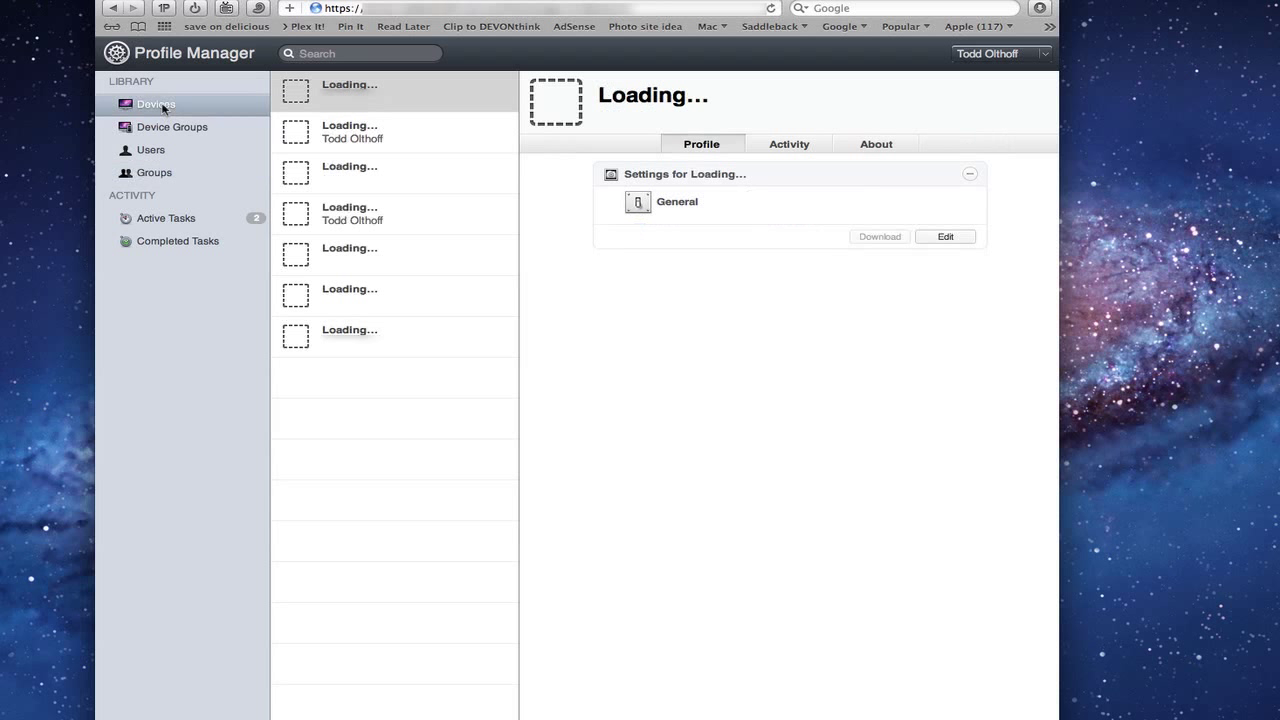
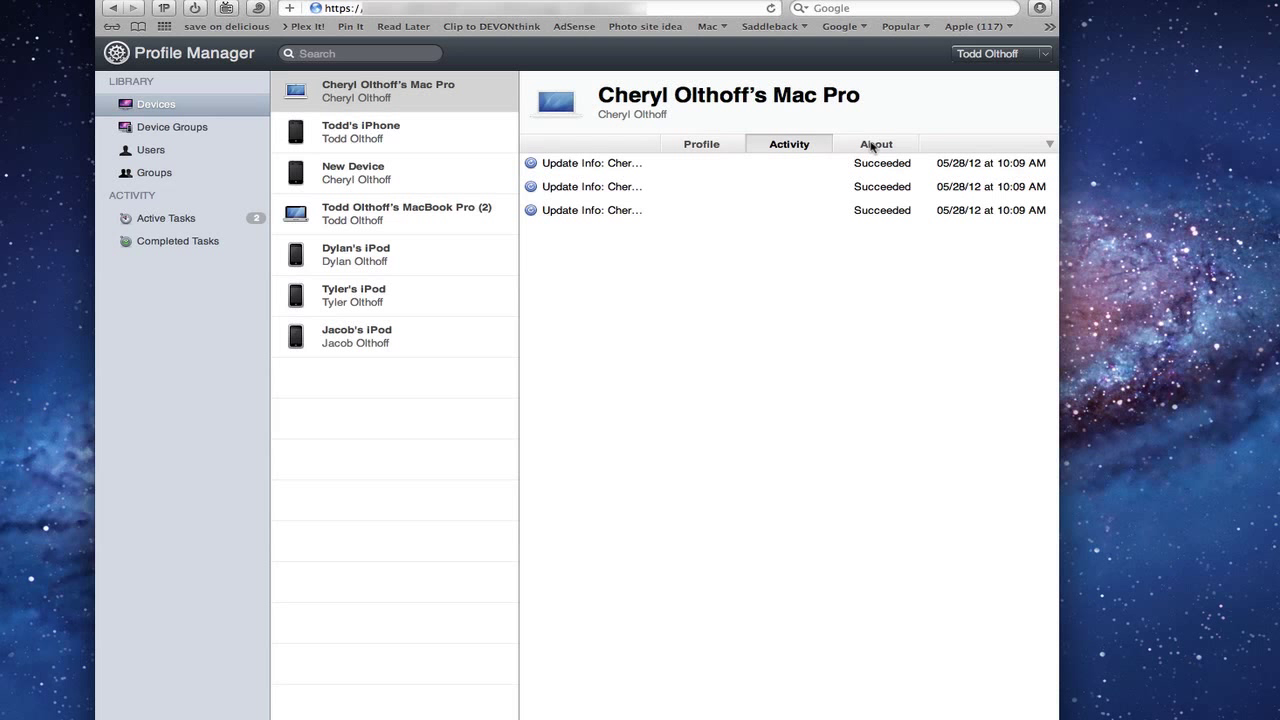
- Show the Mac Pro's About tab, with 249.3 GB capacity, version 10.7.3, build 11D50b
{"action": "left_click", "coordinate": [871, 146]}
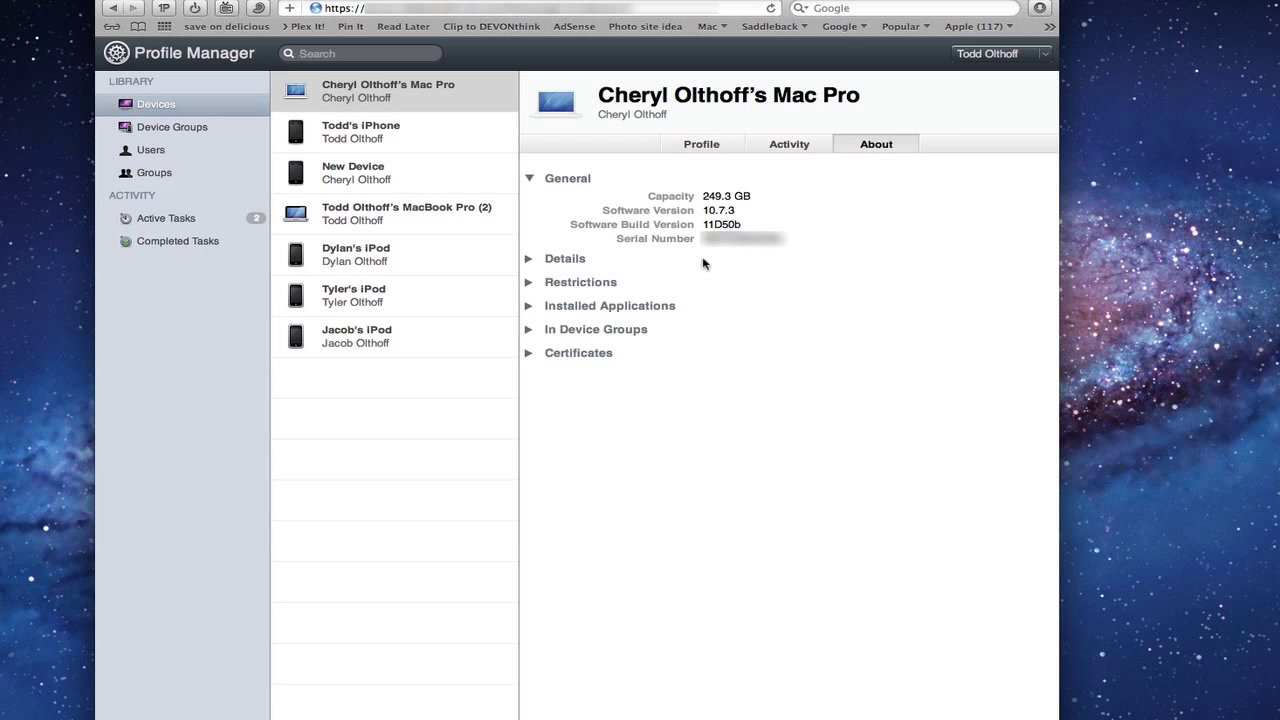
- Expand the Mac Pro's Details section, then briefly open and close Restrictions and Installed Applications
{"action": "left_click", "coordinate": [528, 259]}
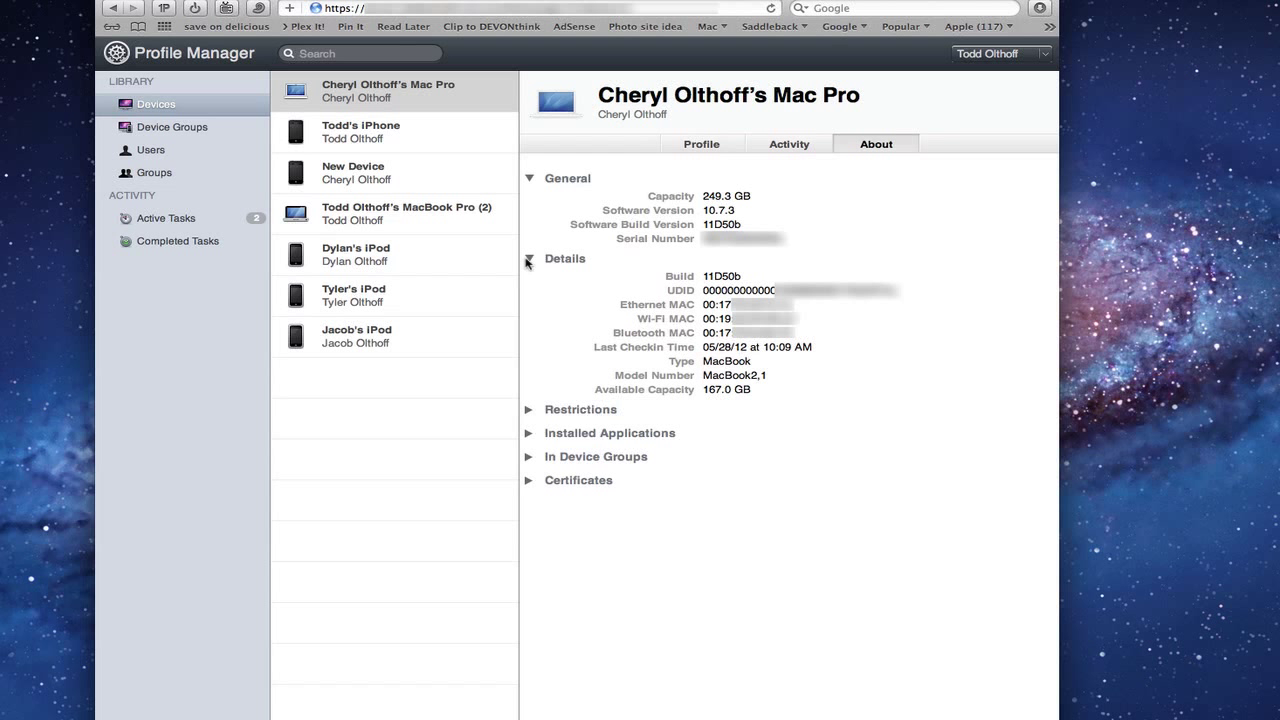
{"action": "left_click", "coordinate": [528, 410]}
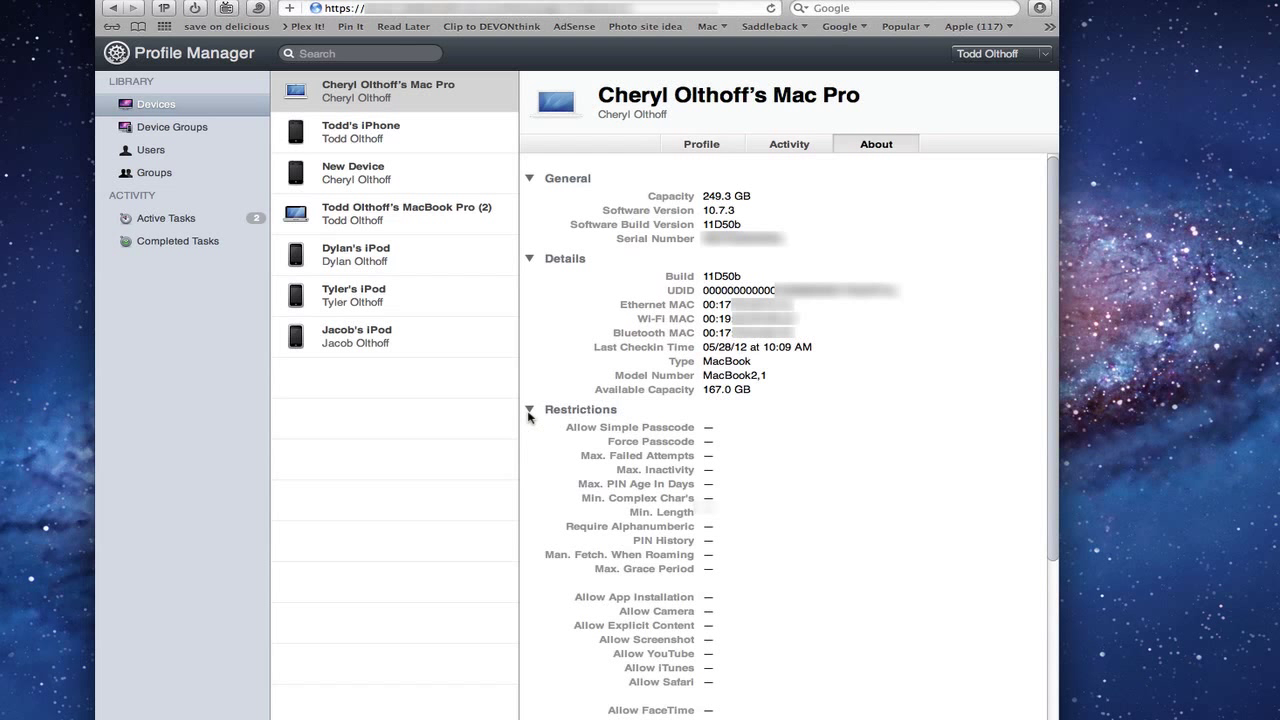
{"action": "left_click", "coordinate": [528, 411]}
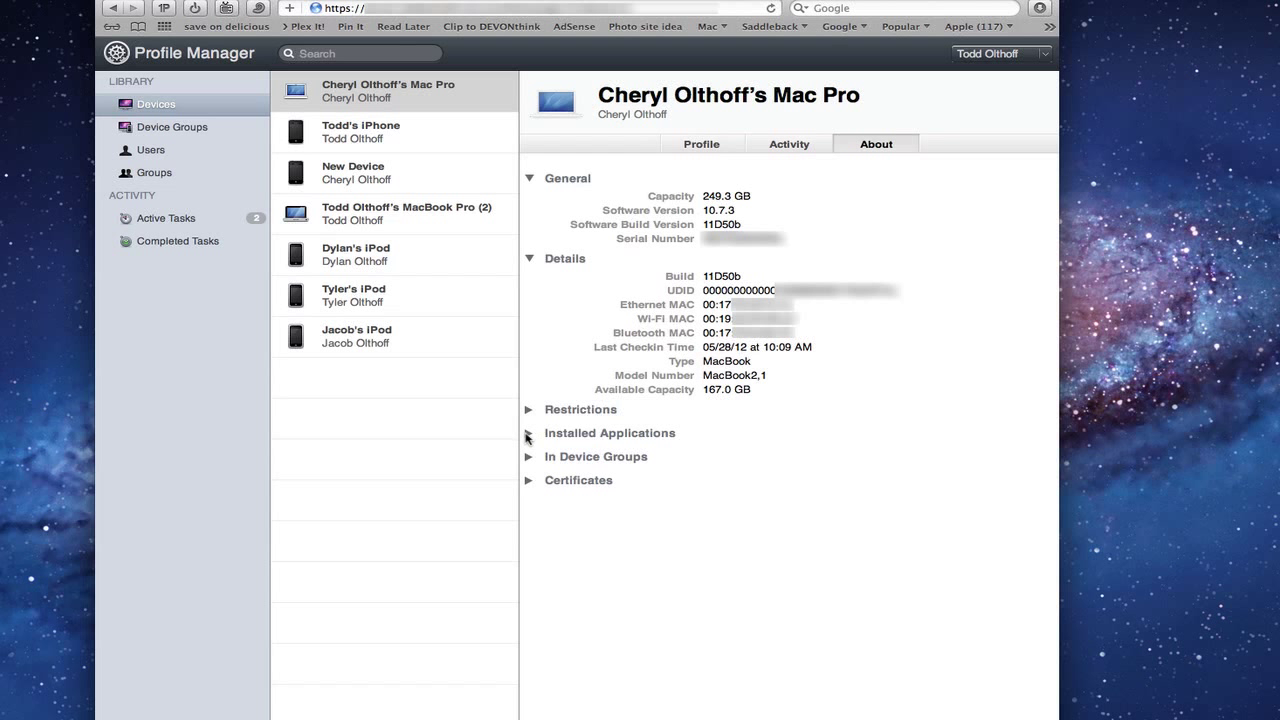
{"action": "left_click", "coordinate": [528, 434]}
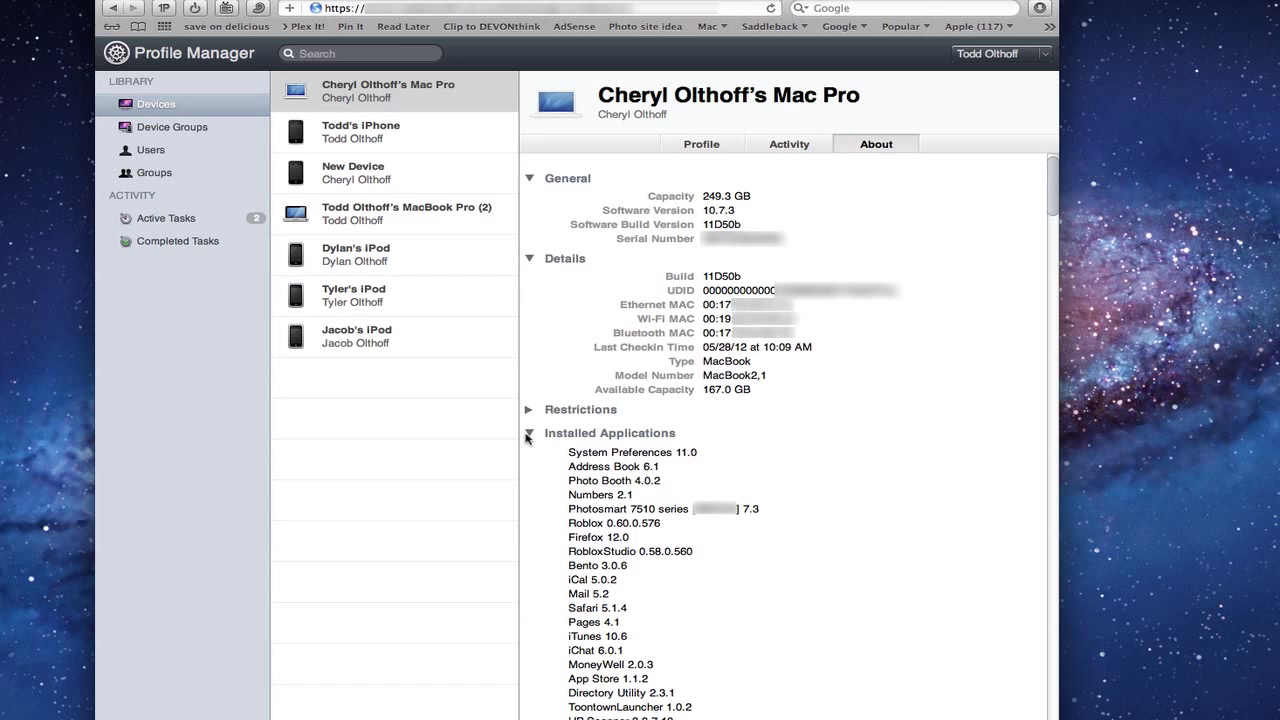
{"action": "left_click", "coordinate": [530, 435]}
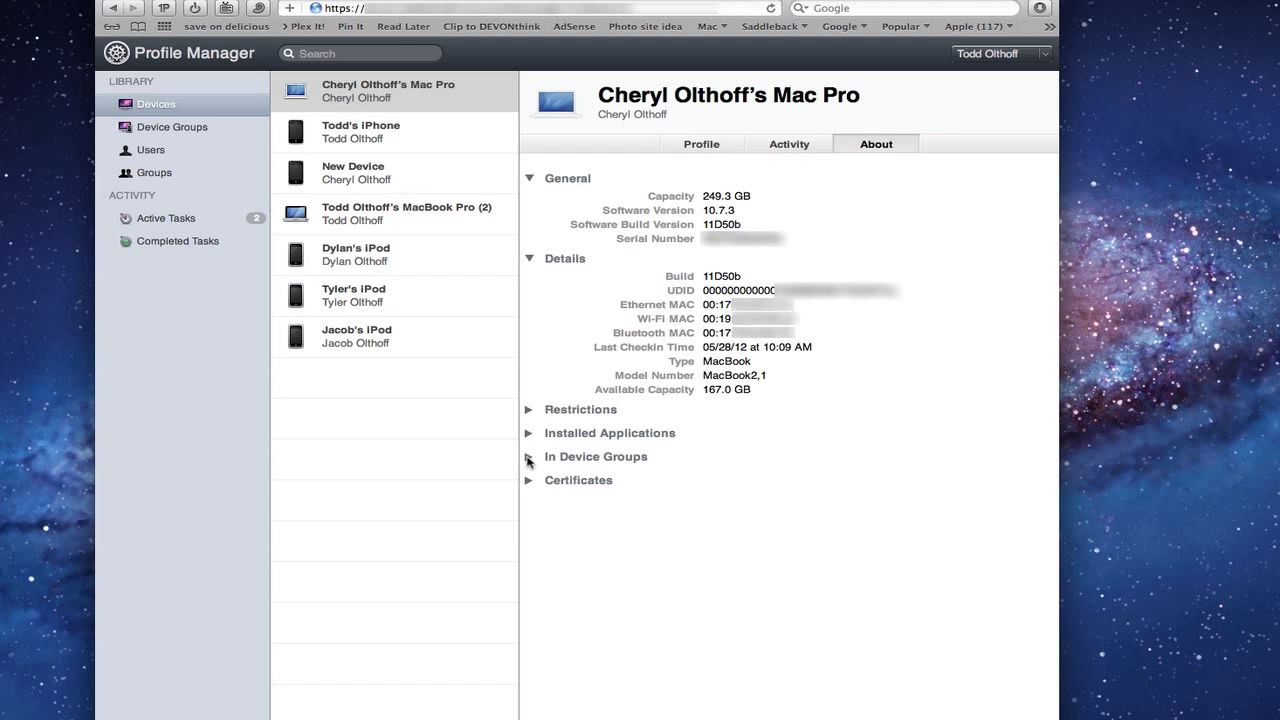
- Briefly expand and collapse the In Device Groups and Certificates sections
{"action": "left_click", "coordinate": [528, 457]}
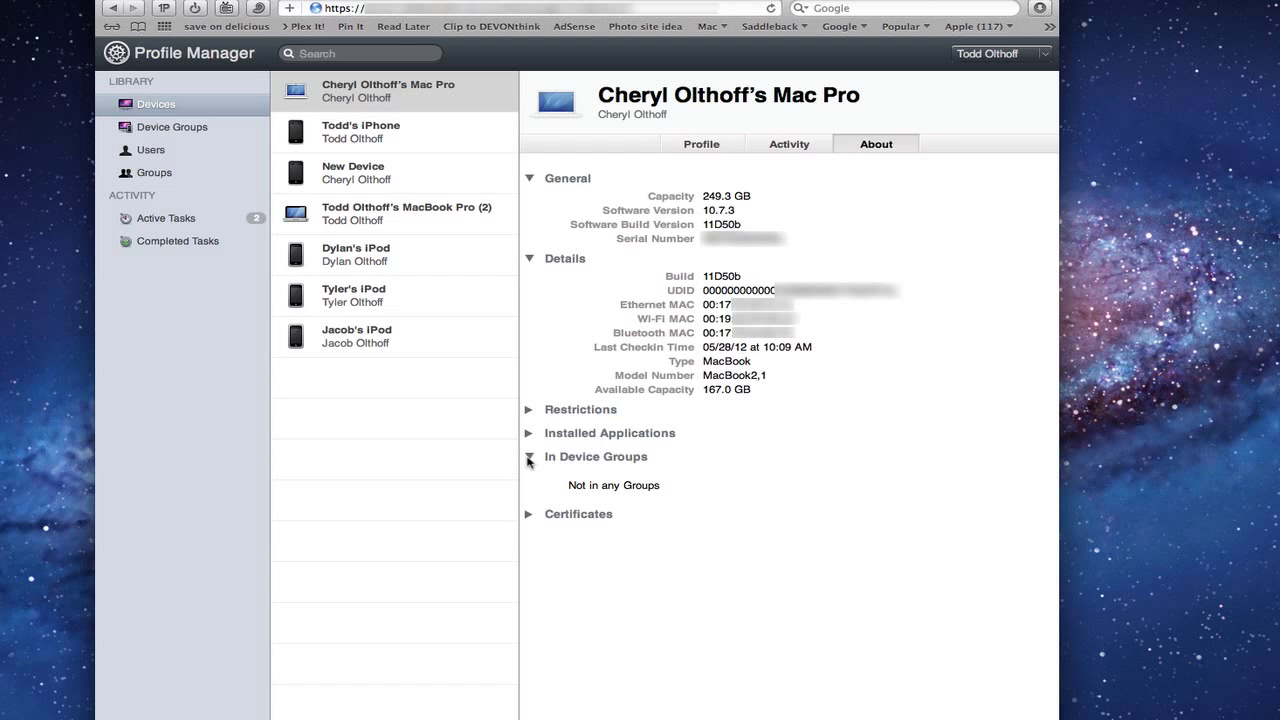
{"action": "left_click", "coordinate": [528, 457]}
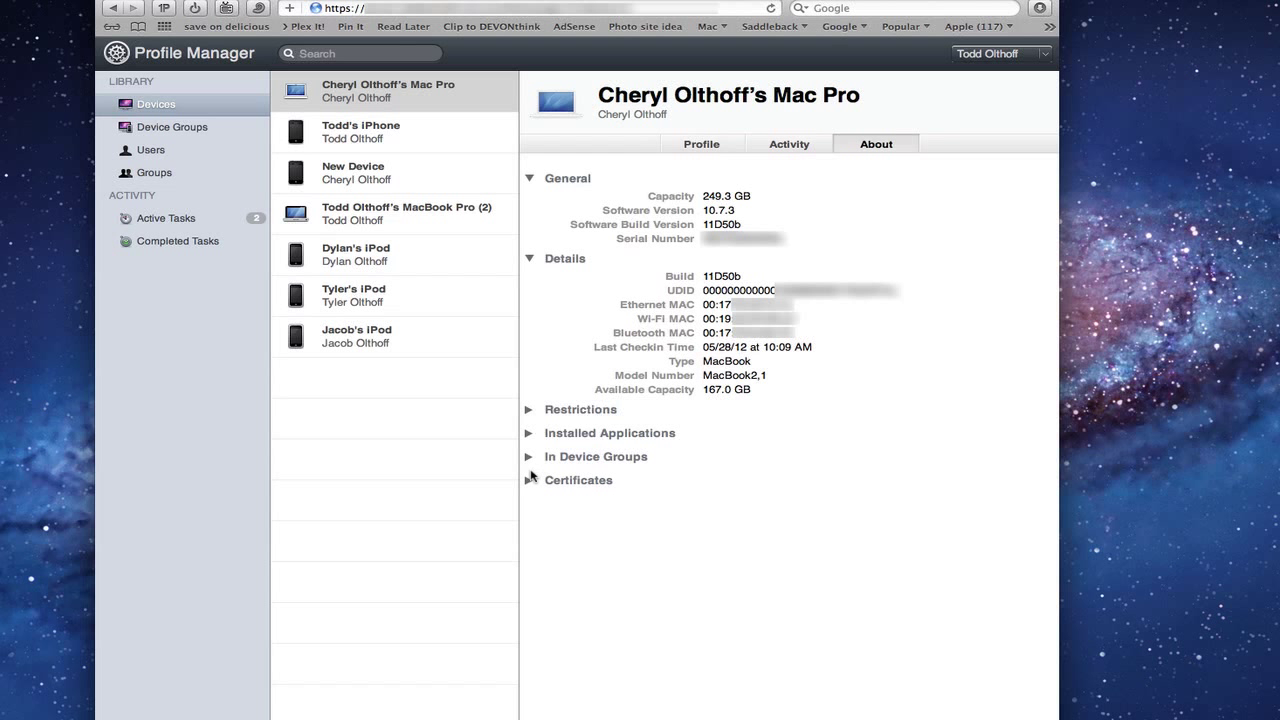
{"action": "left_click", "coordinate": [529, 481]}
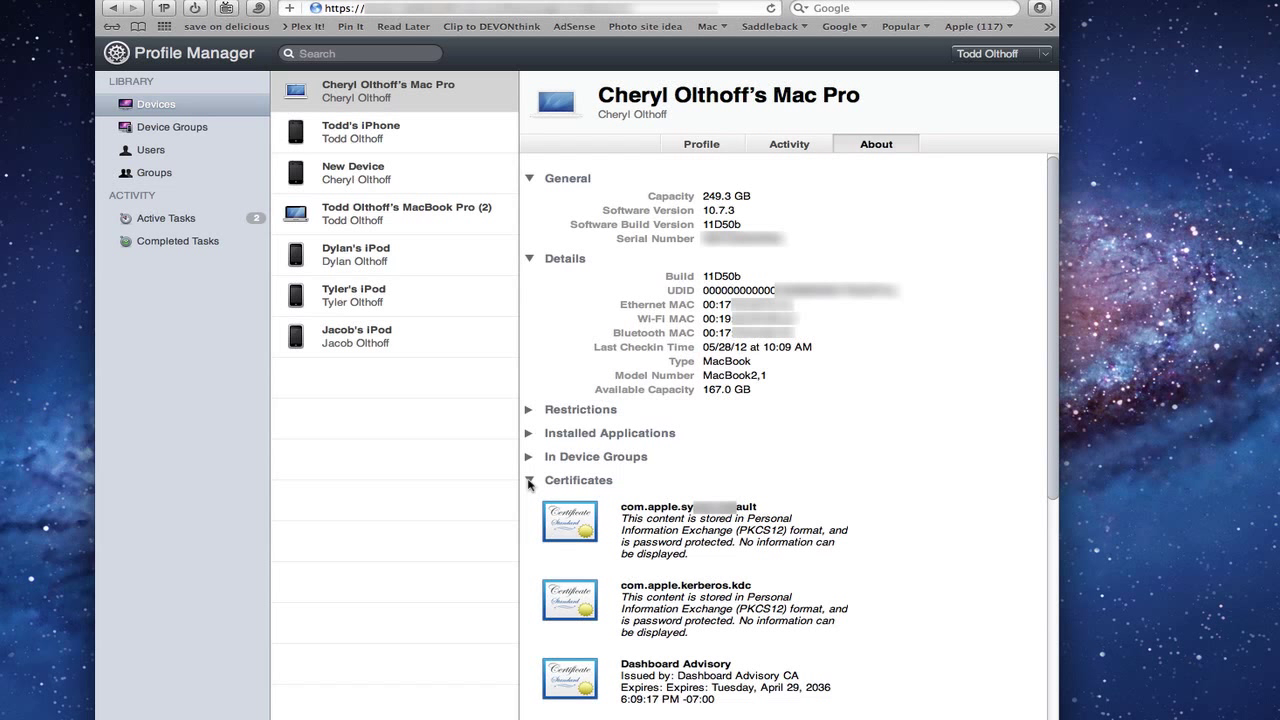
{"action": "left_click", "coordinate": [529, 481]}
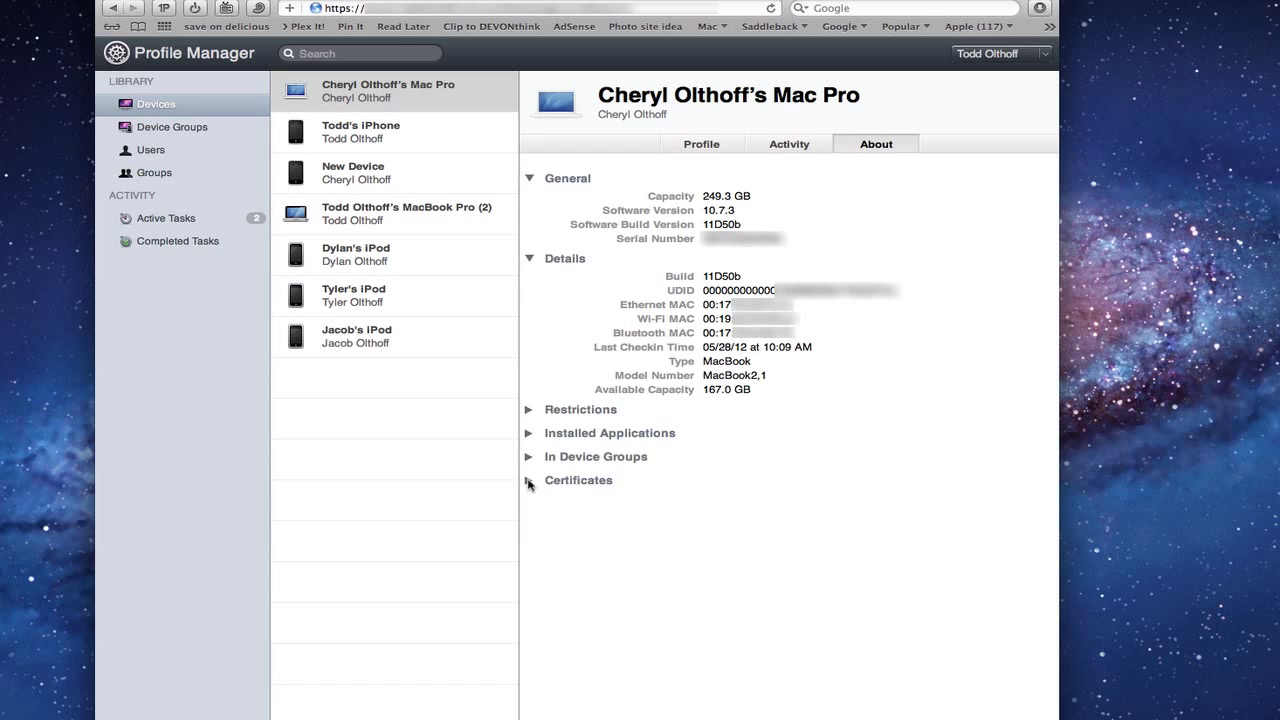